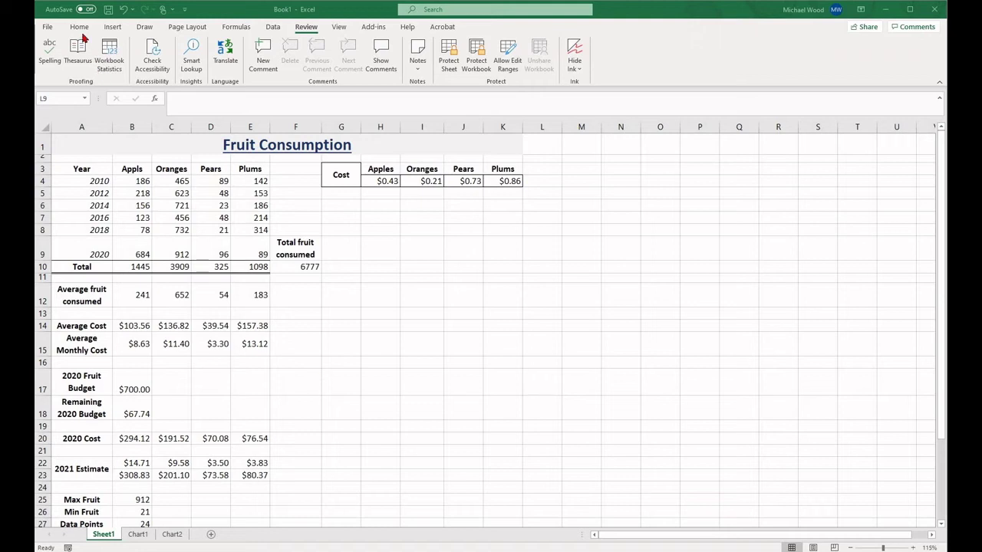
Switch the ribbon to the Home tab and select cell I8.
left_click(80, 27)
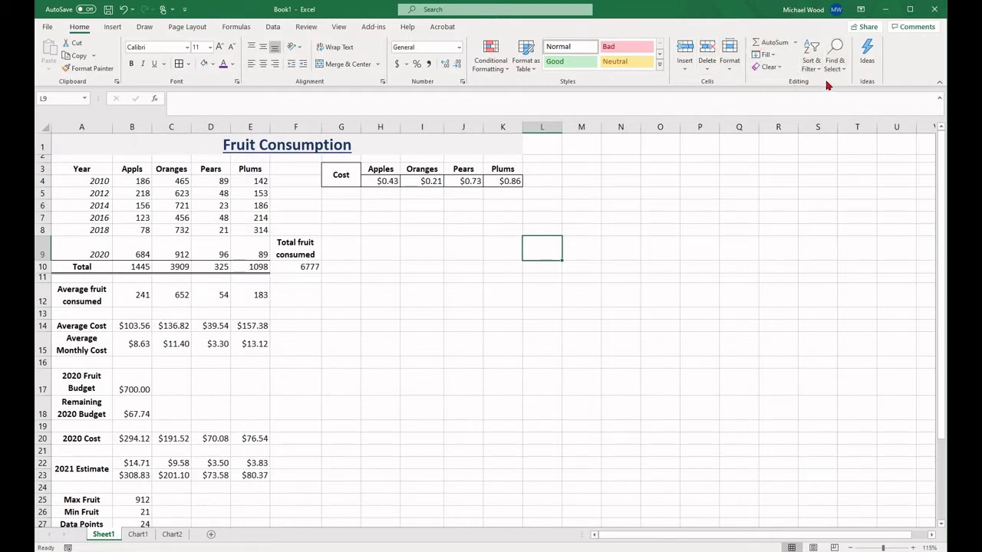
left_click(411, 229)
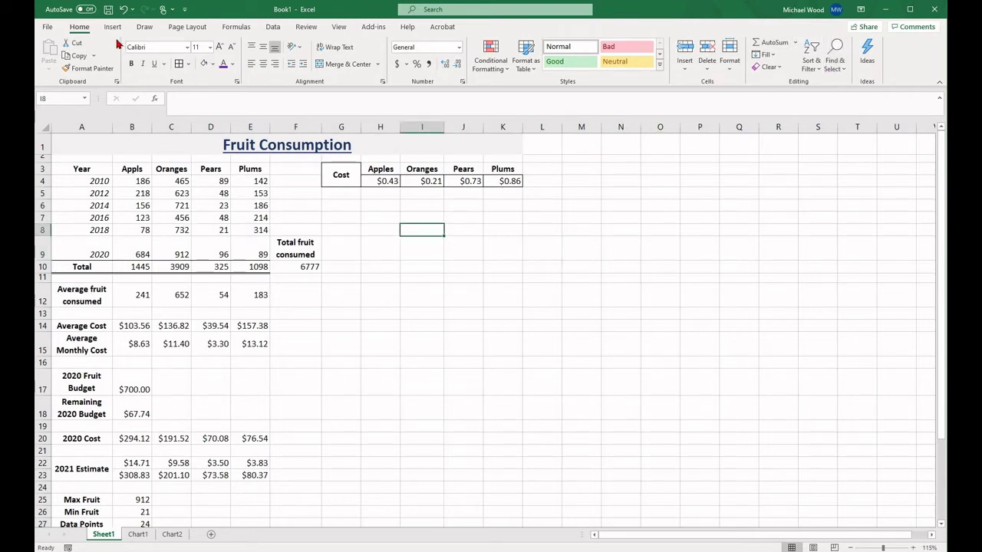
left_click(843, 70)
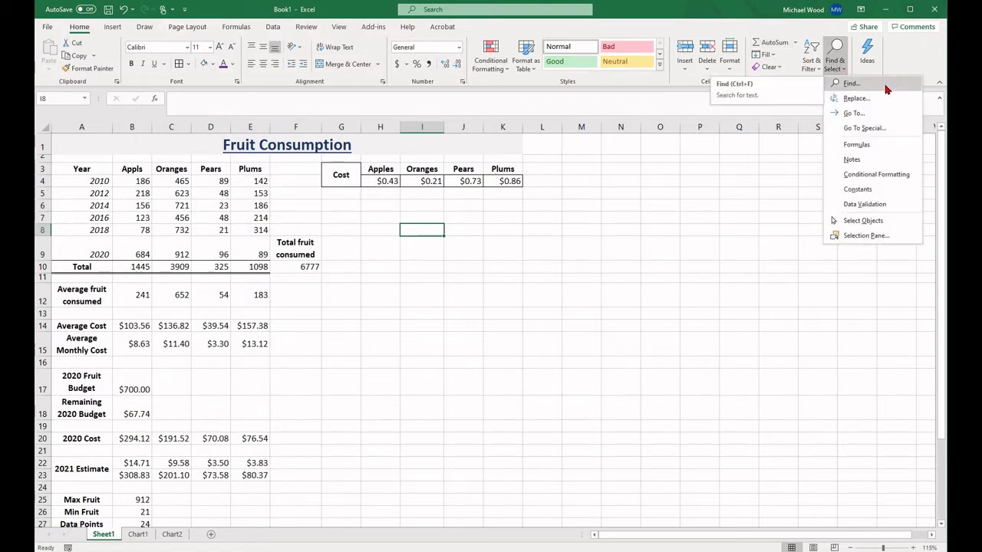
left_click(887, 89)
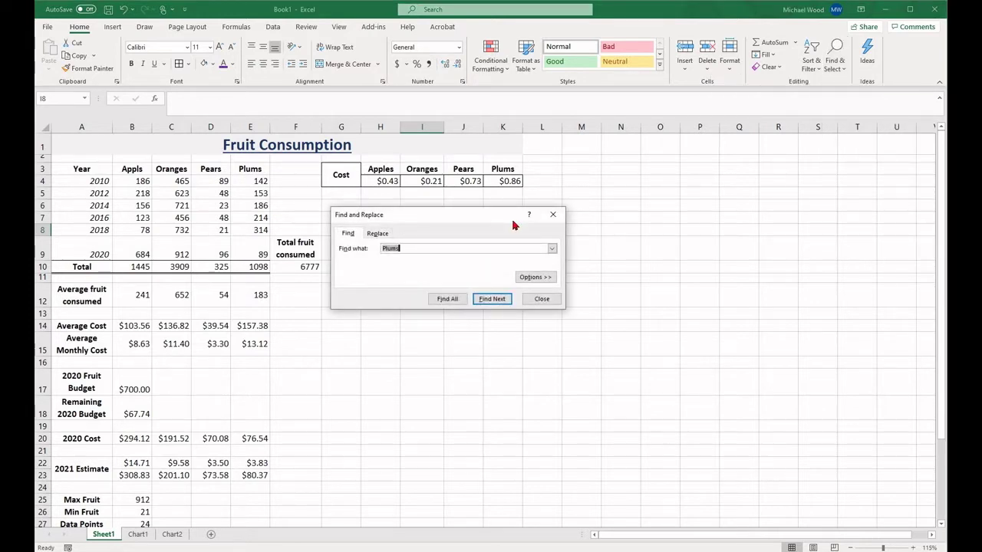
type("Max")
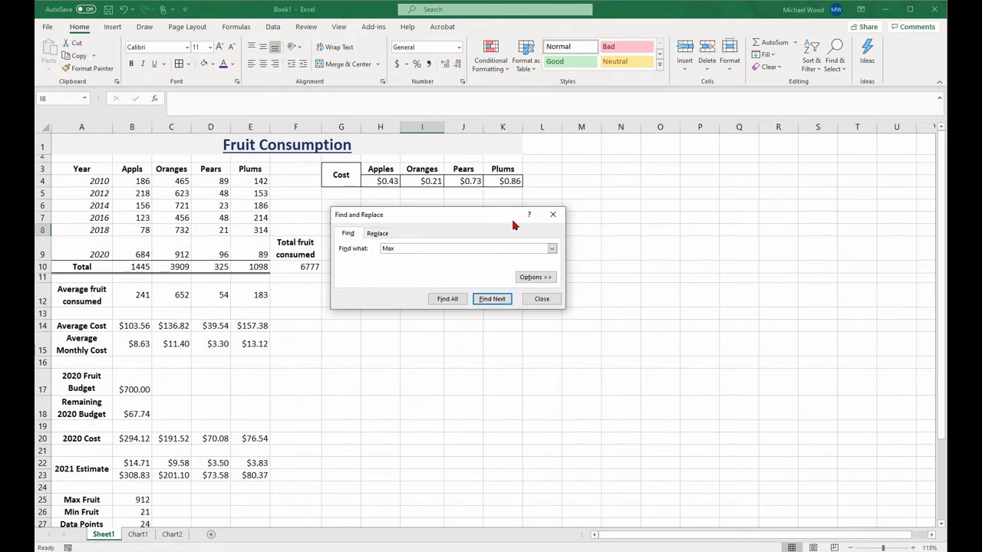
left_click(504, 301)
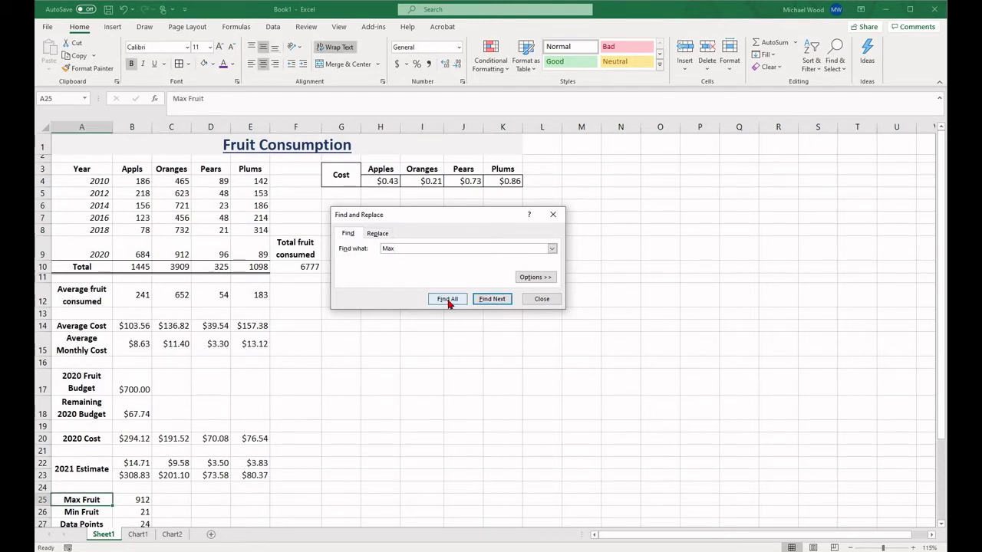
left_click(448, 300)
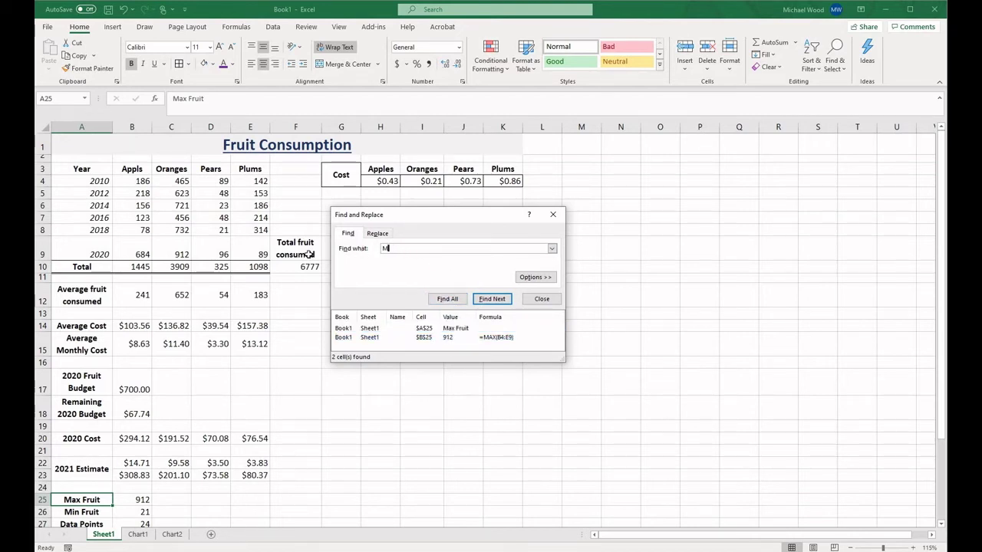
key("Return")
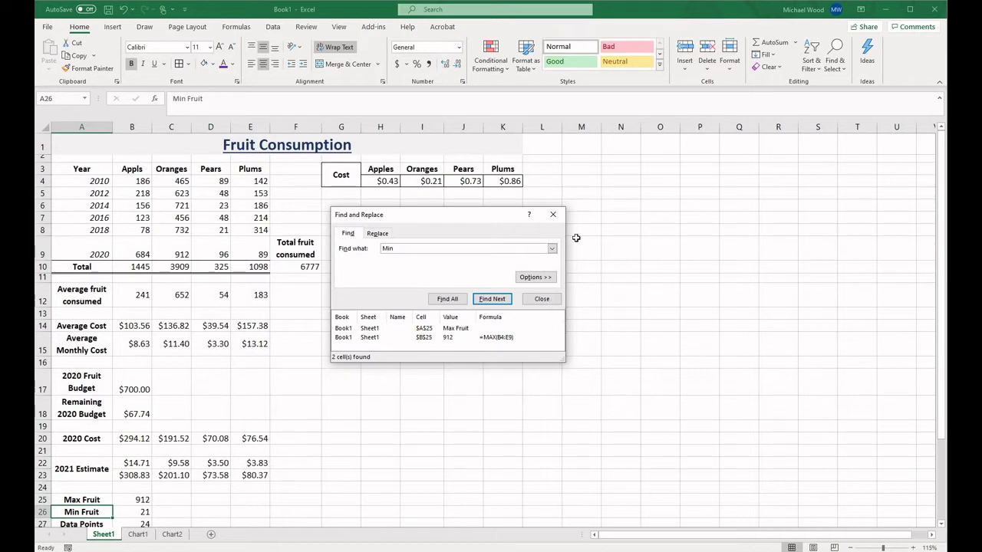
key("Escape")
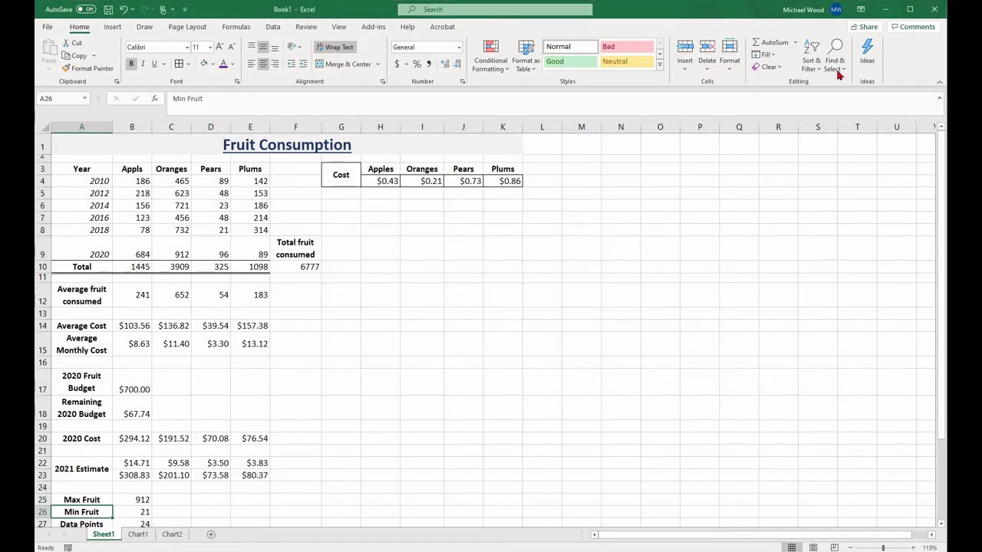
Replace all Plums with Pineapple via Find and Replace, updating headers E3 and K3.
left_click(839, 75)
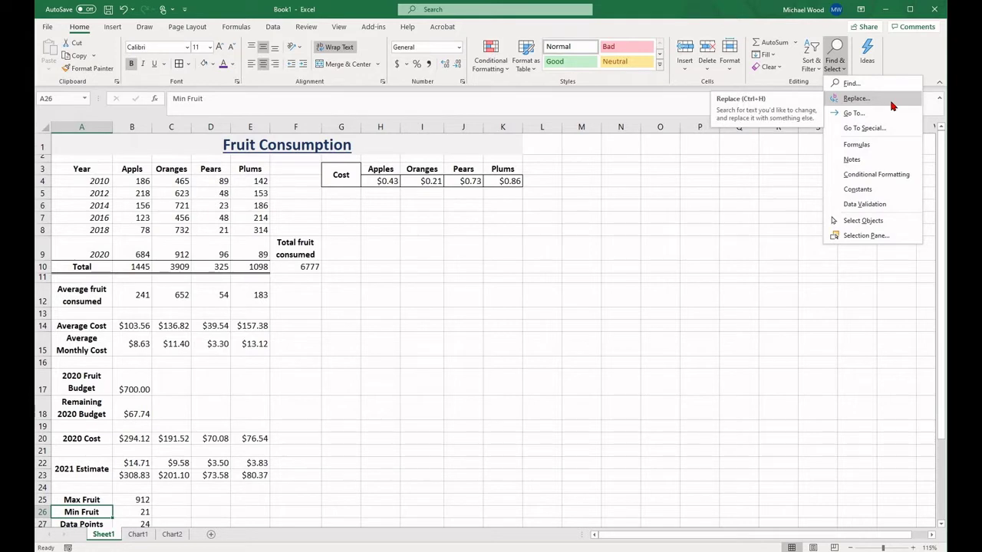
left_click(892, 103)
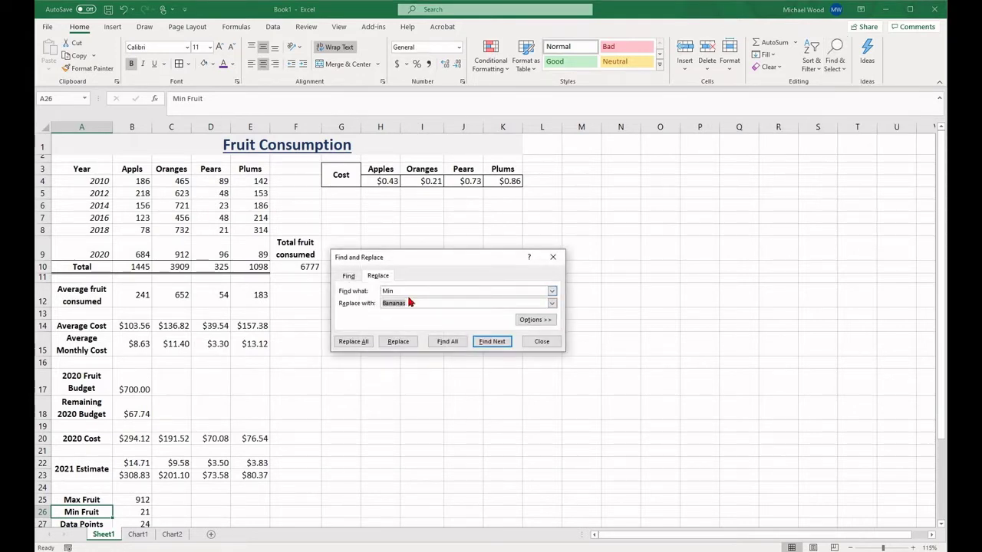
key("BackSpace")
left_click(541, 292)
type("Plums")
left_click(465, 305)
type("Pineapple")
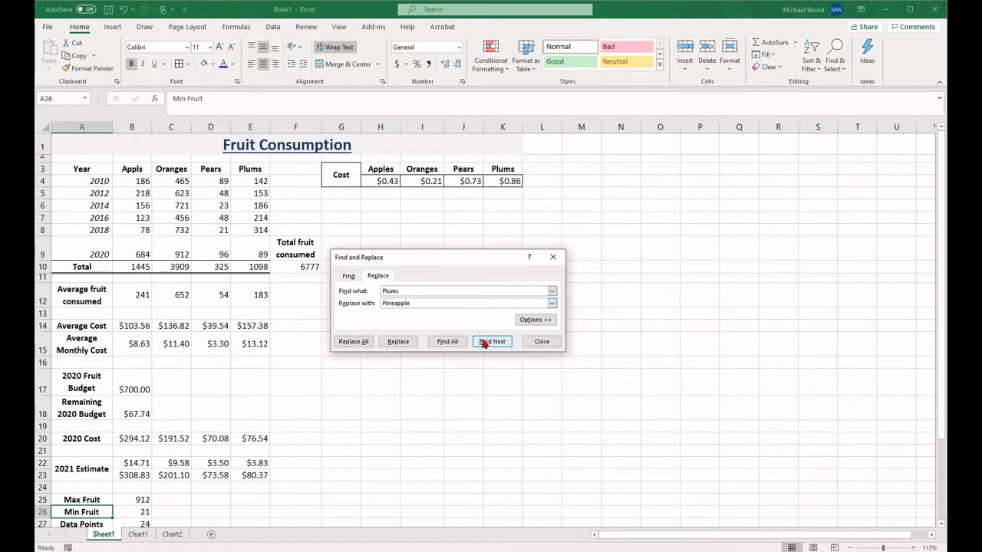
left_click(484, 342)
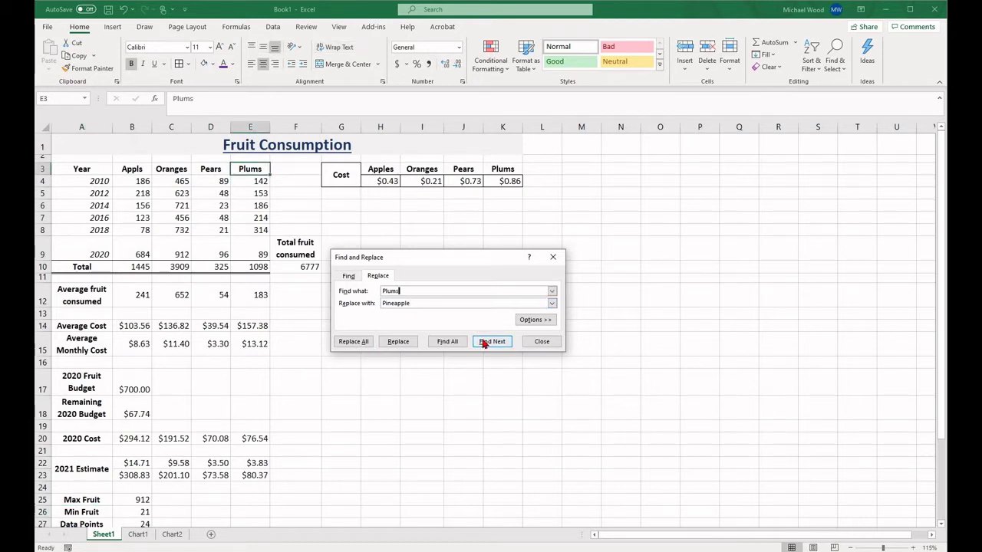
left_click(366, 346)
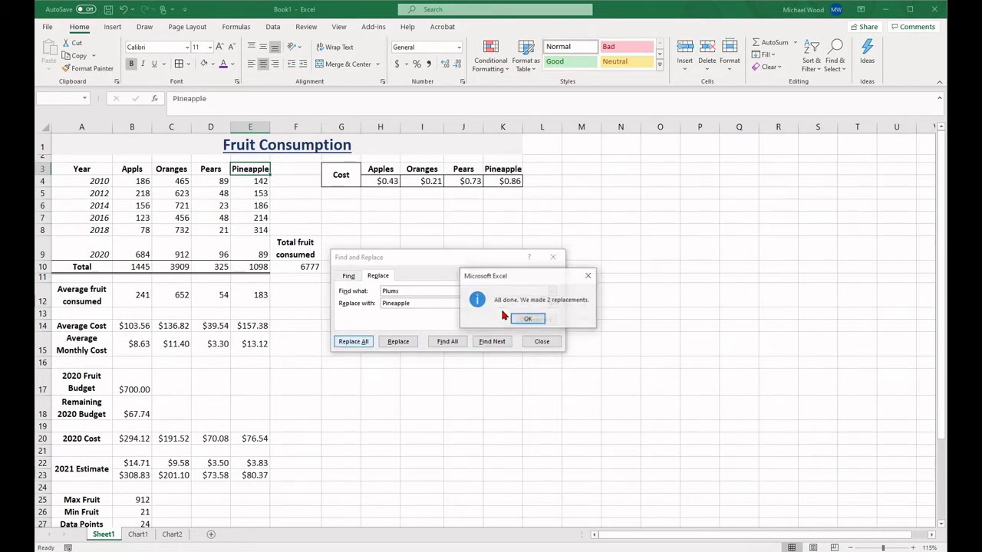
key("Return")
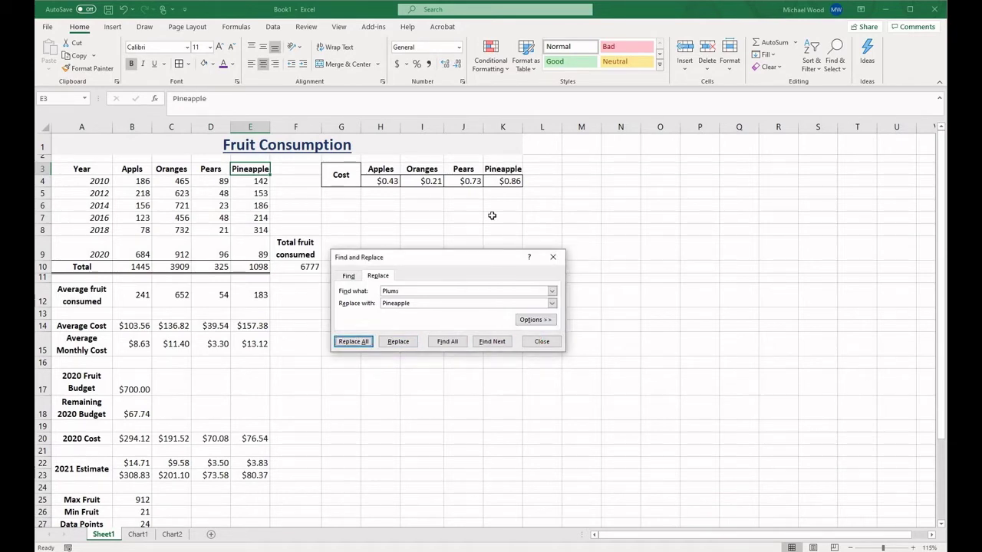
left_click(541, 342)
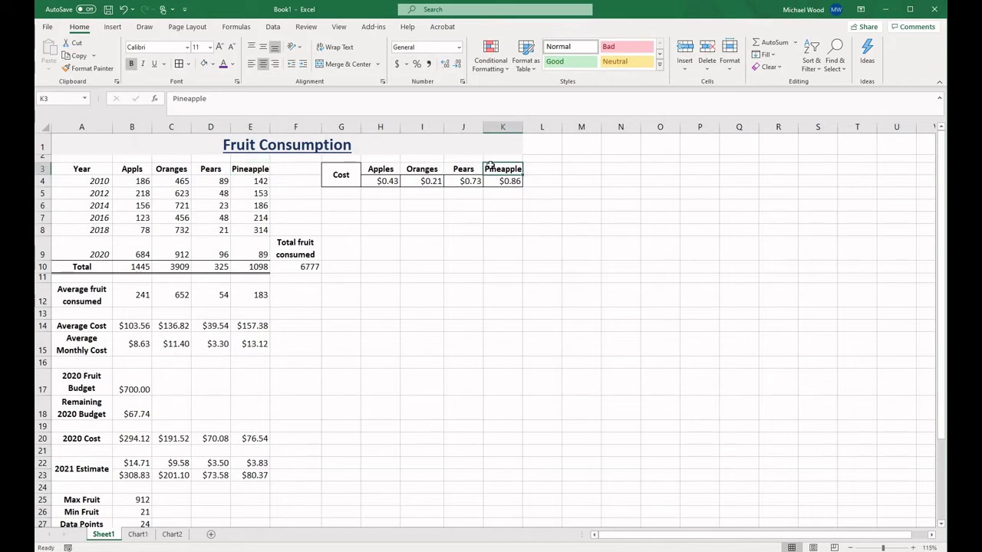
Copy the K3 Pineapple header into L3 and M3, then clear both copies.
key("ctrl+c")
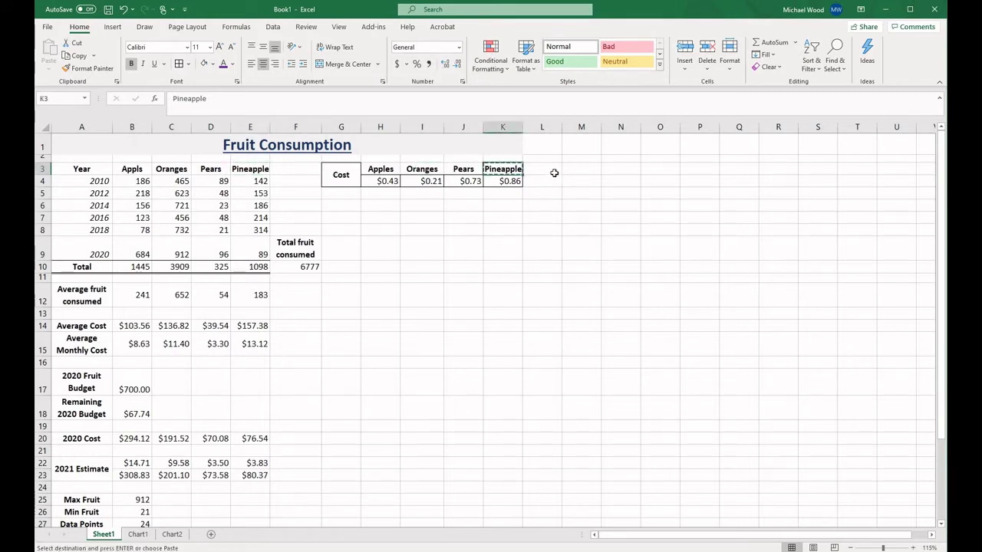
left_click(555, 169)
key("ctrl+v")
left_click(587, 168)
key("ctrl+v")
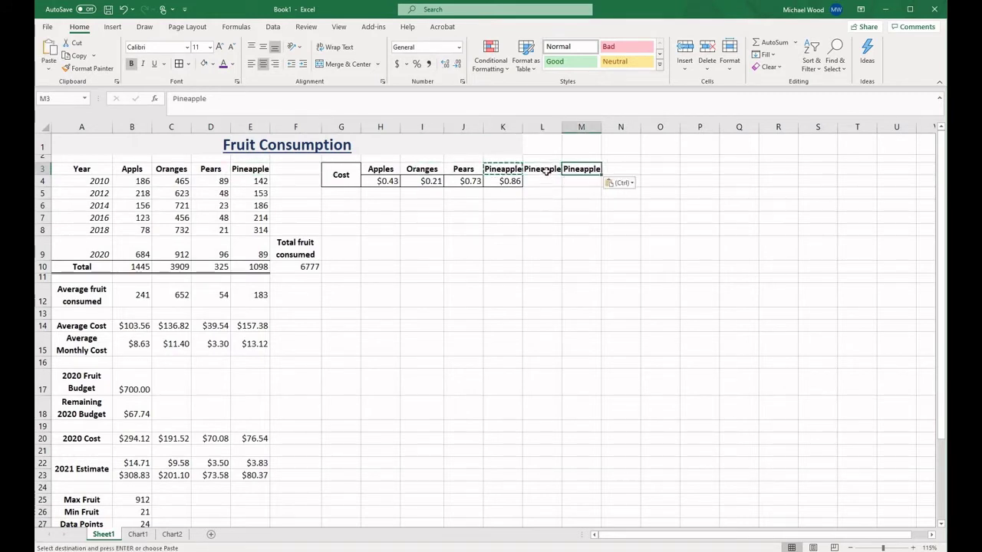
left_click(542, 170)
key("Delete")
key("Right")
key("Delete")
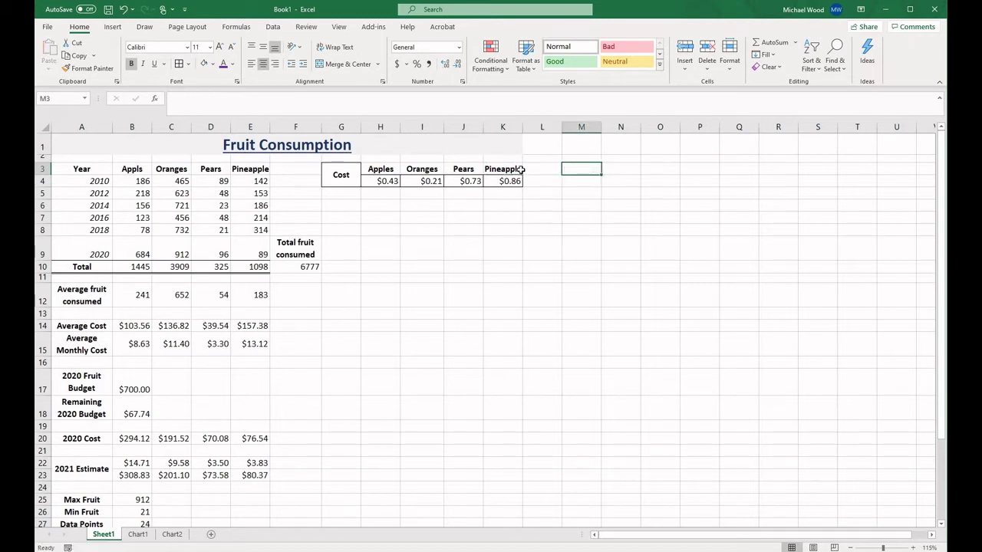
Move the K3 header out to M9 and K9, back to K3, then clear K3.
left_click(518, 170)
left_click_drag(524, 172, 506, 258)
left_click(583, 265)
left_click(580, 256)
left_click_drag(504, 186, 502, 166)
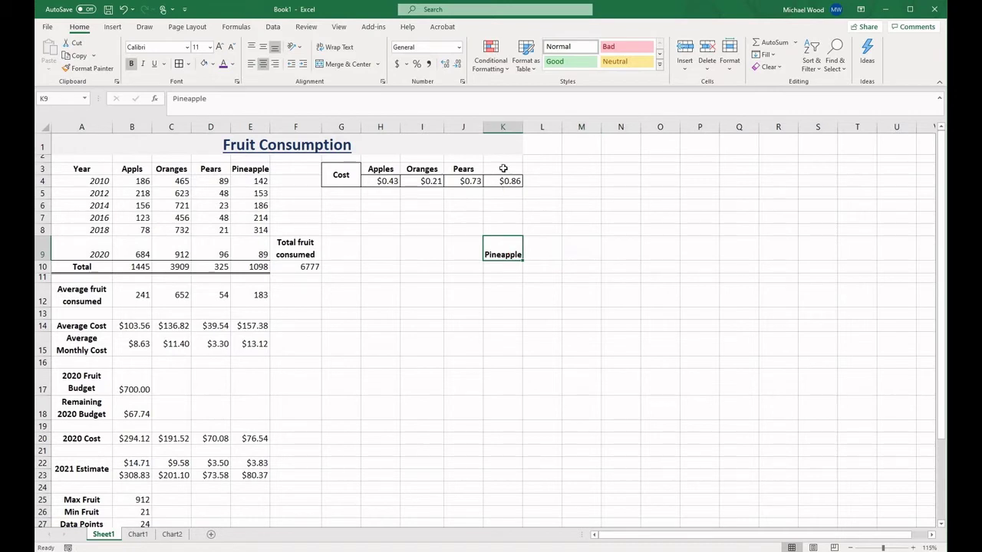
left_click(552, 276)
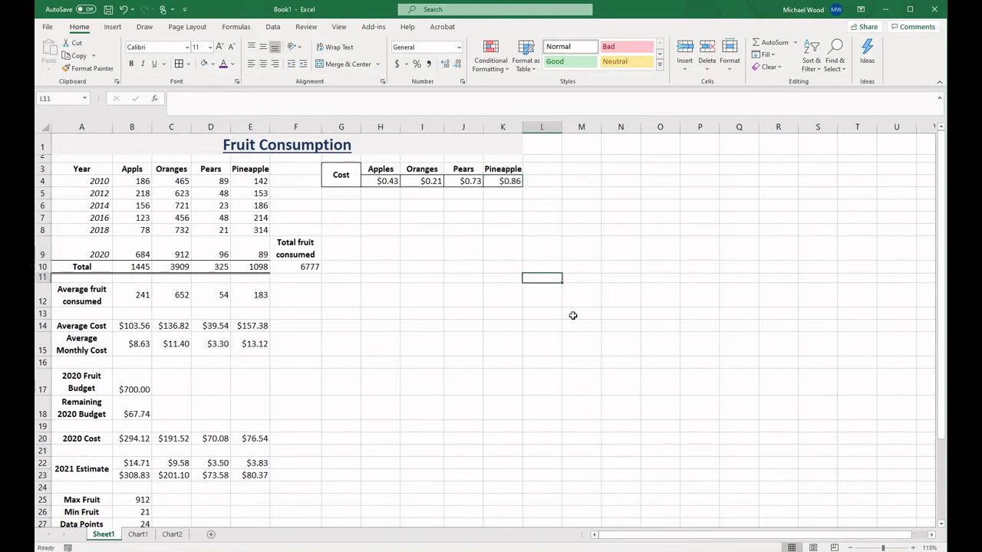
left_click(499, 168)
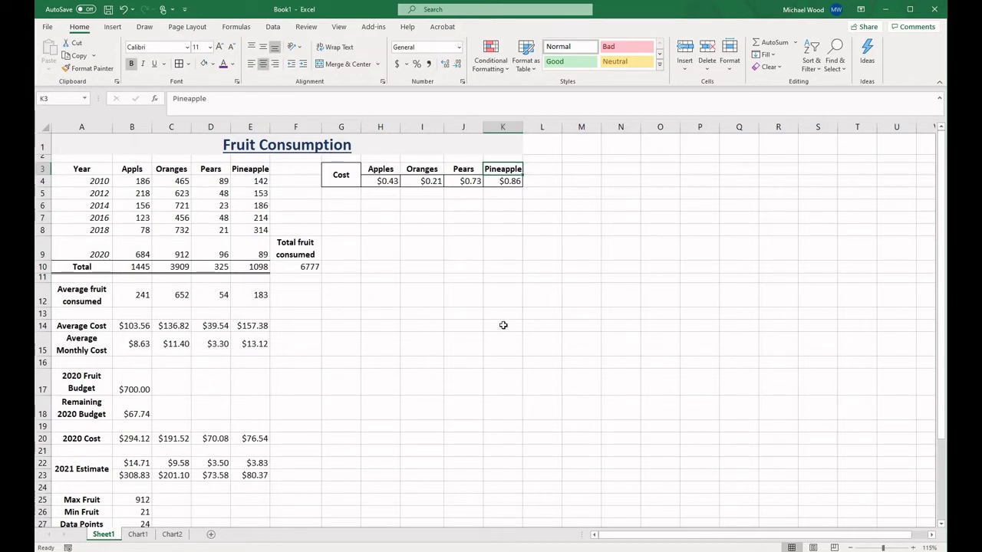
key("Delete")
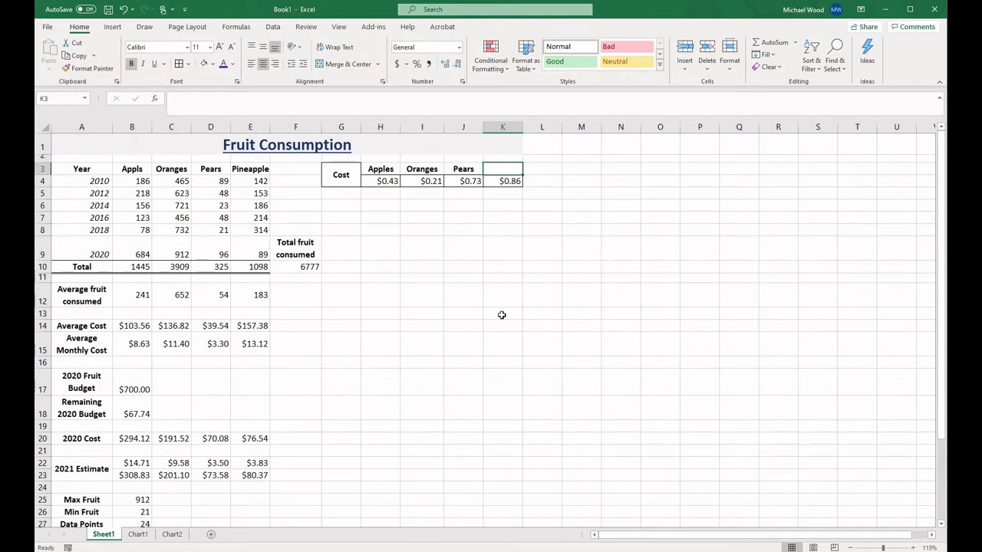
Restore the K3 header, delete column K, then undo the column deletion.
key("ctrl+z")
left_click(503, 126)
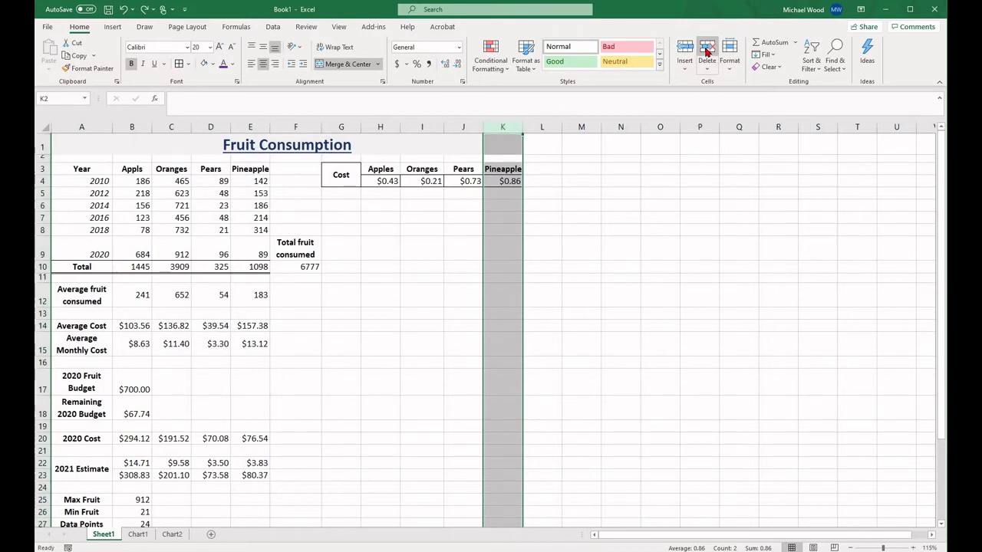
left_click(708, 52)
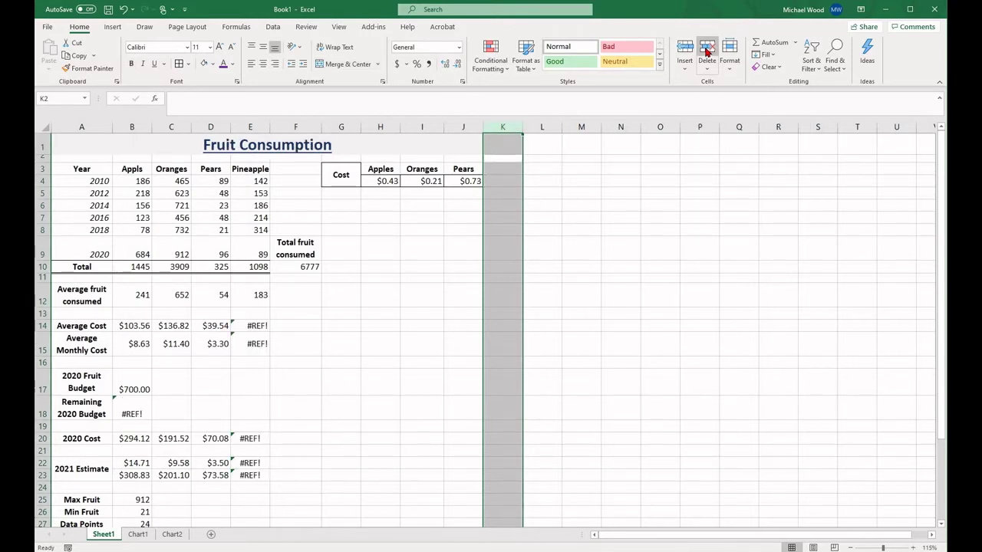
key("ctrl+z")
Clear the cost headers H3:K3, undo the clearing, and select cell L14.
left_click(621, 218)
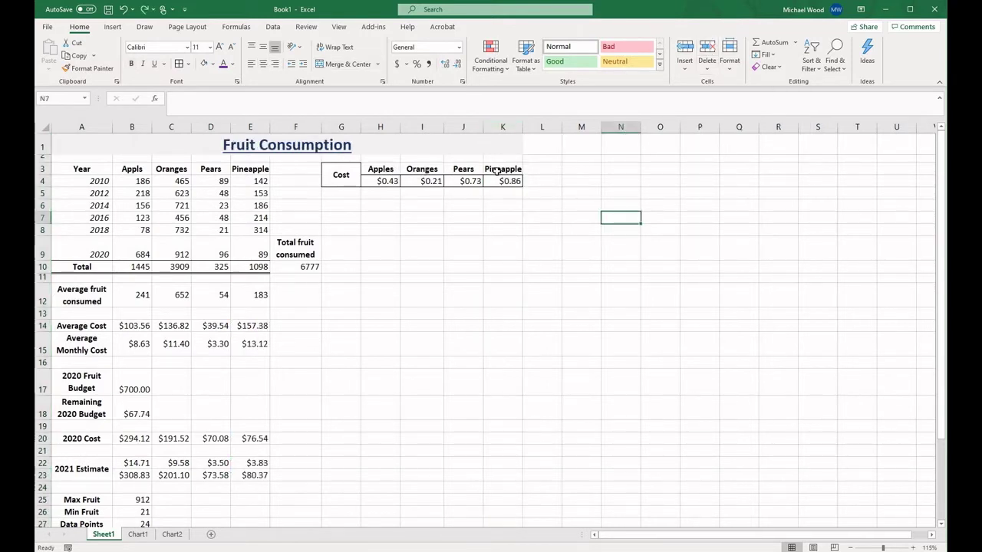
left_click_drag(380, 169, 503, 169)
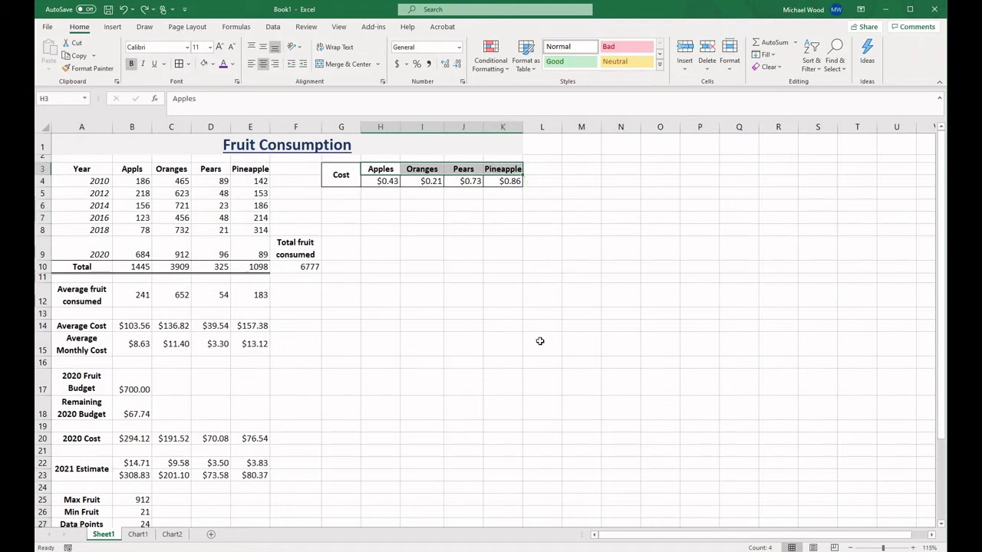
key("Delete")
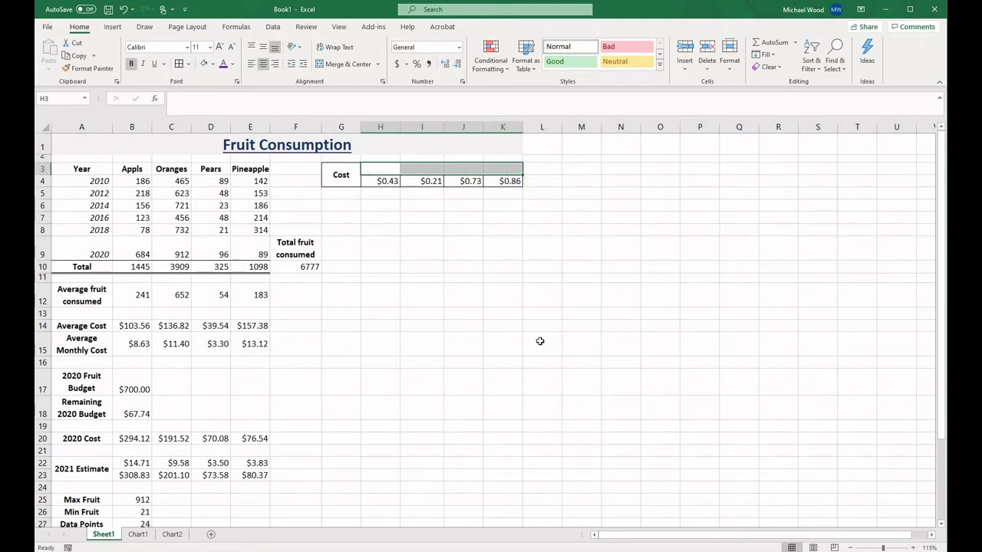
key("ctrl+z")
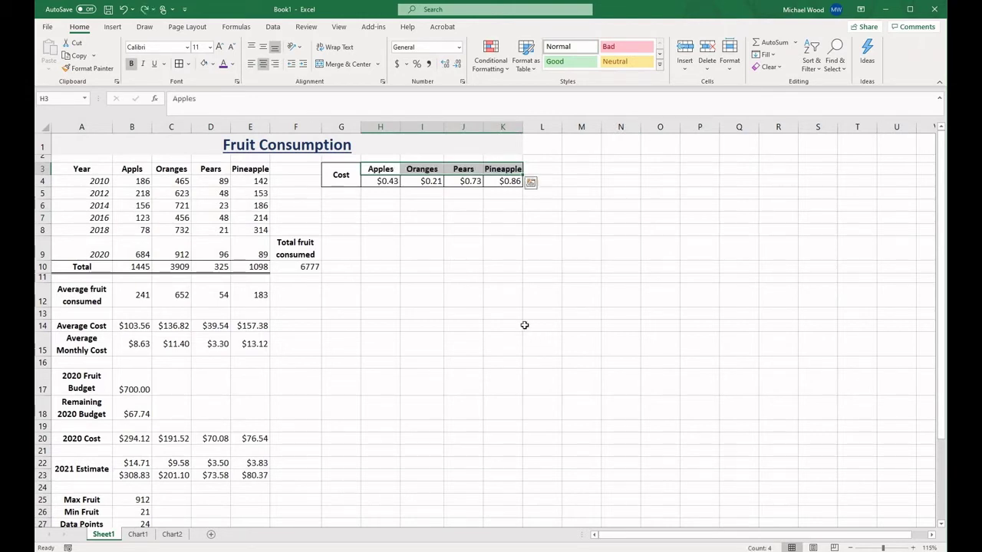
left_click(524, 325)
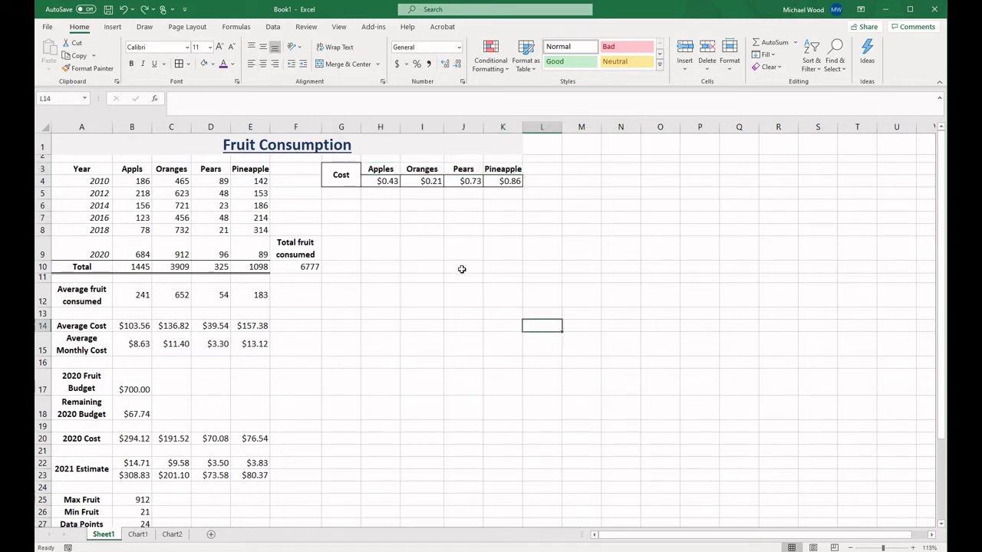
Step back and forward through the recent header edits with Undo and Redo.
left_click(124, 11)
left_click(124, 10)
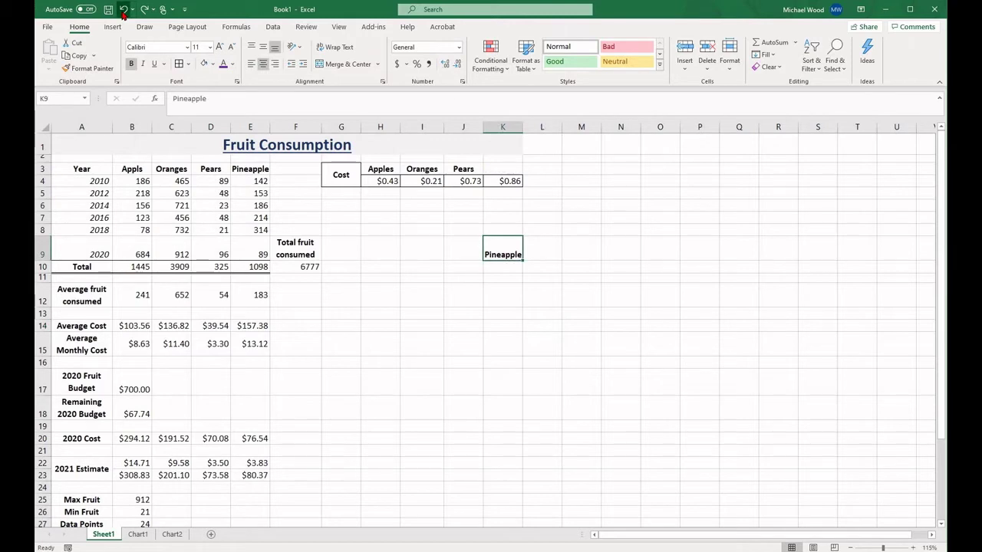
left_click(123, 11)
left_click(123, 11)
left_click(123, 11)
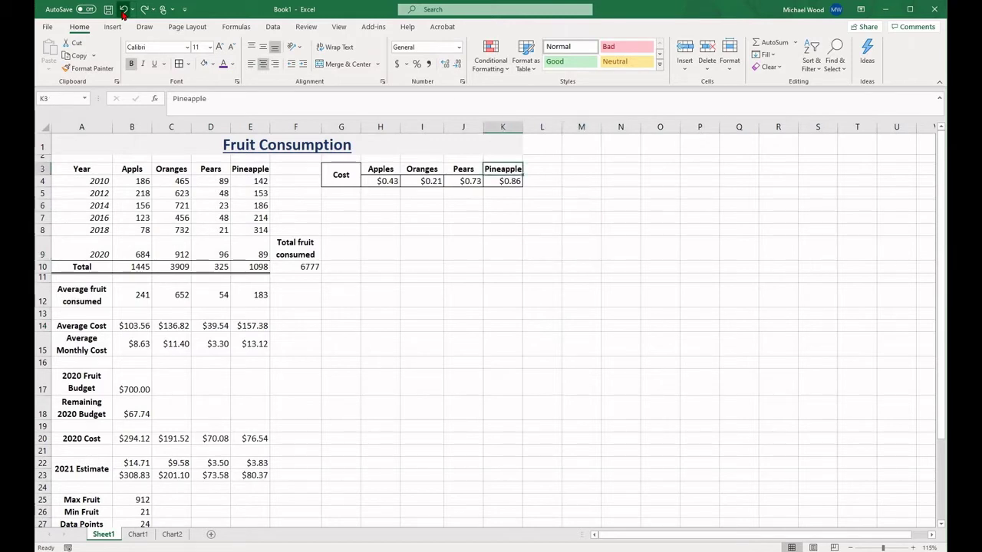
left_click(141, 13)
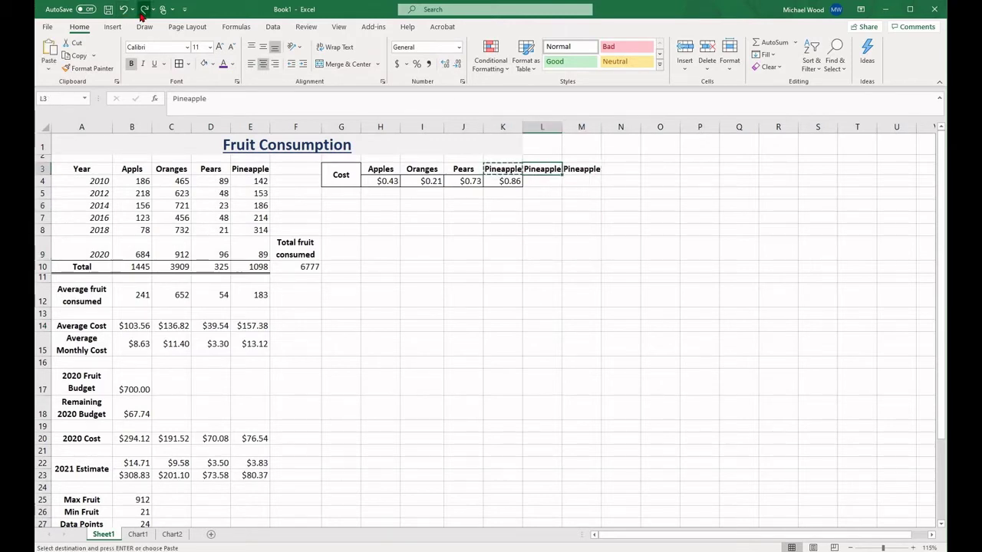
left_click(142, 14)
left_click(141, 12)
left_click(141, 13)
left_click(141, 12)
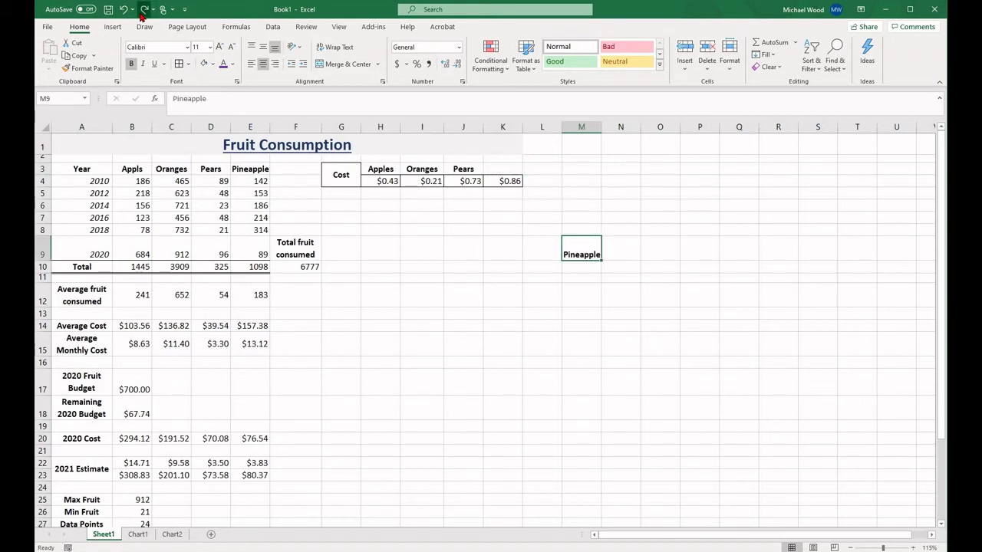
left_click(141, 12)
left_click(141, 13)
left_click(142, 13)
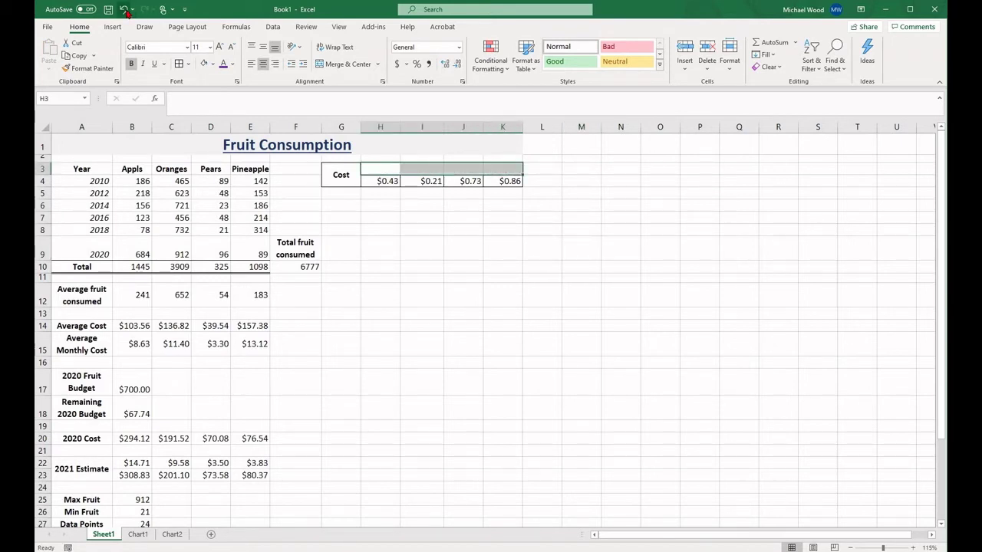
Undo further until headers E3 and K3 read Plums again, then select an empty cell.
left_click(124, 10)
left_click(124, 10)
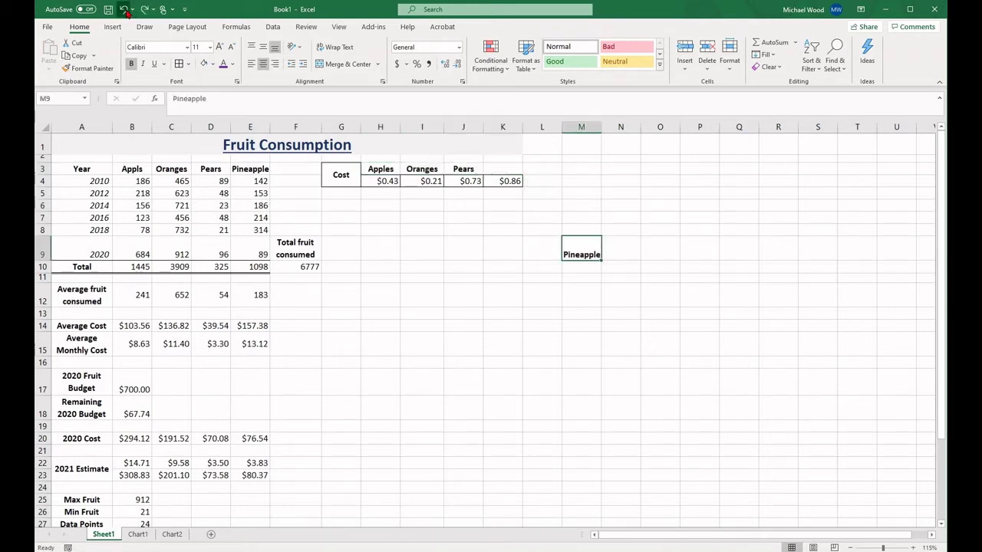
left_click(124, 10)
left_click(124, 10)
left_click(124, 10)
left_click(124, 10)
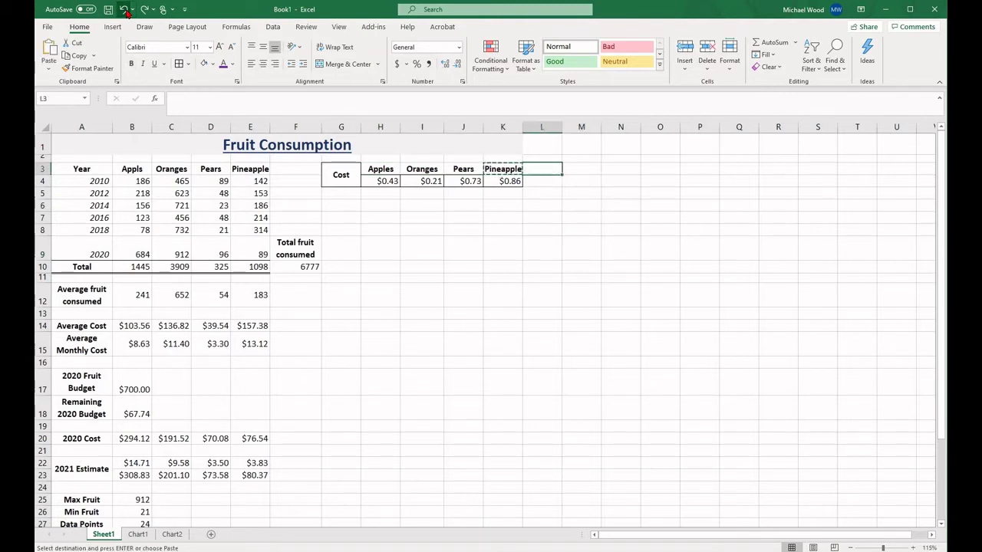
left_click(124, 10)
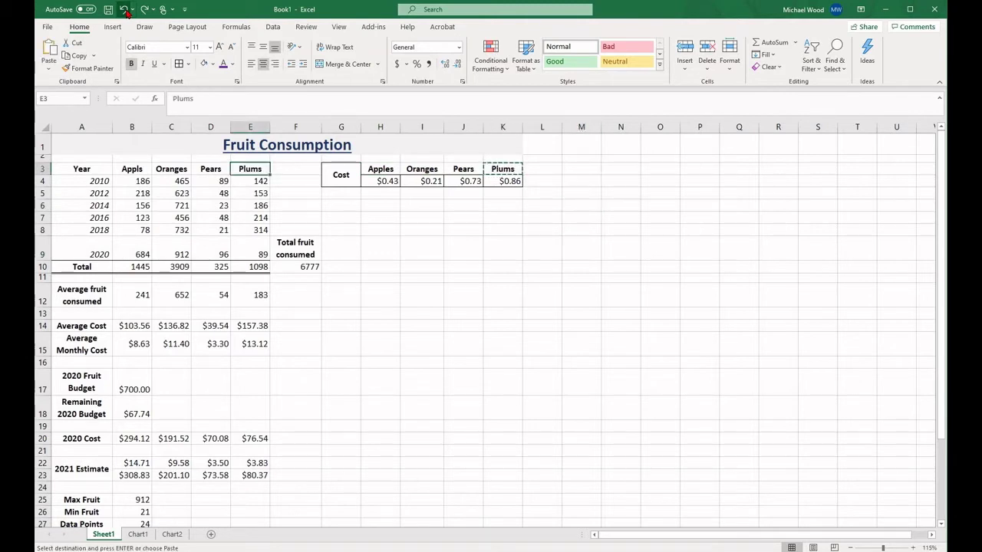
left_click(542, 253)
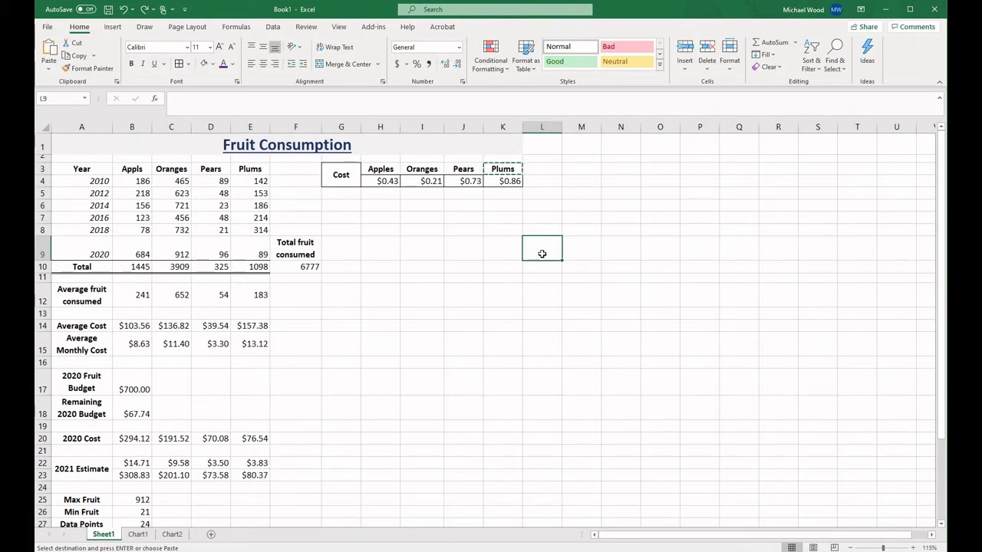
left_click(341, 216)
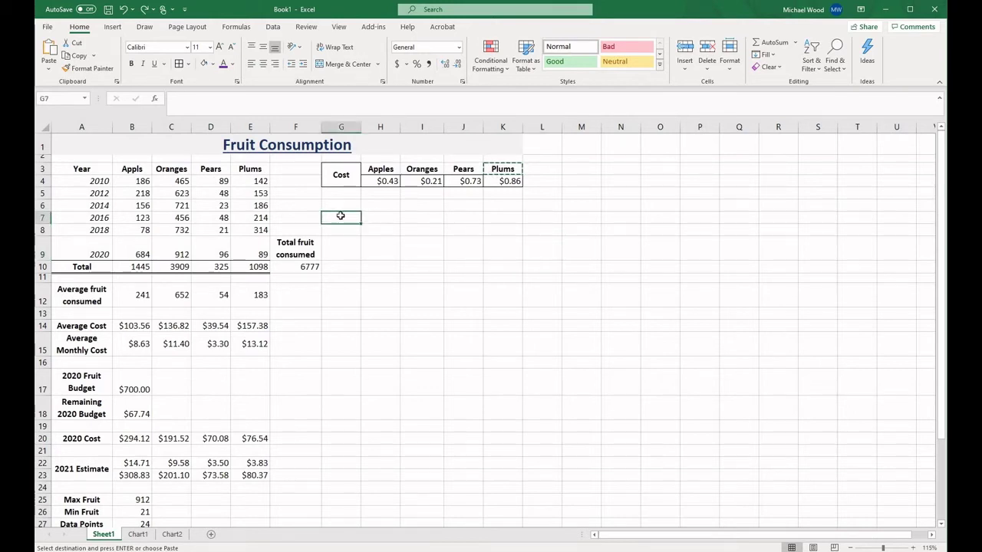
Spell-check the sheet from the start and change the B3 header Appls to Apples.
left_click(308, 28)
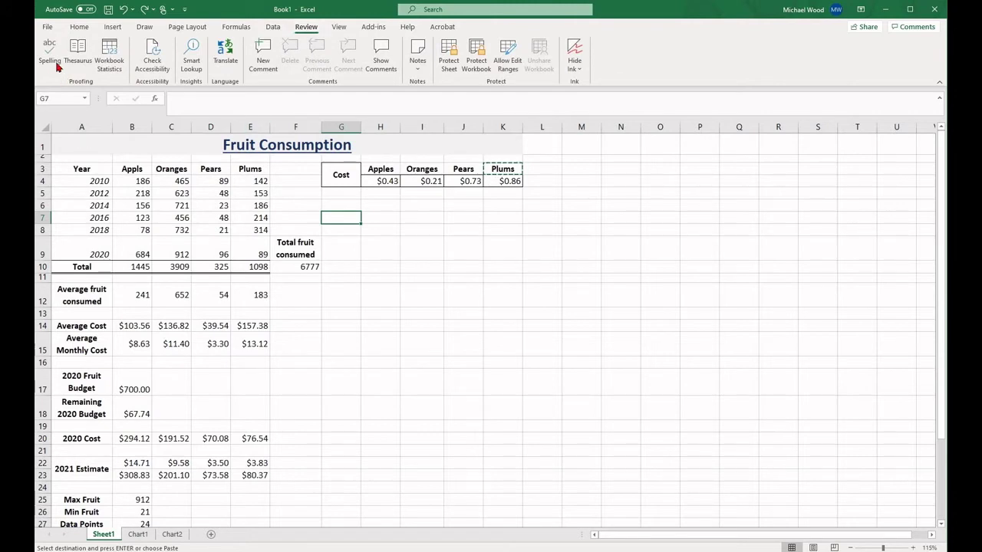
left_click(53, 64)
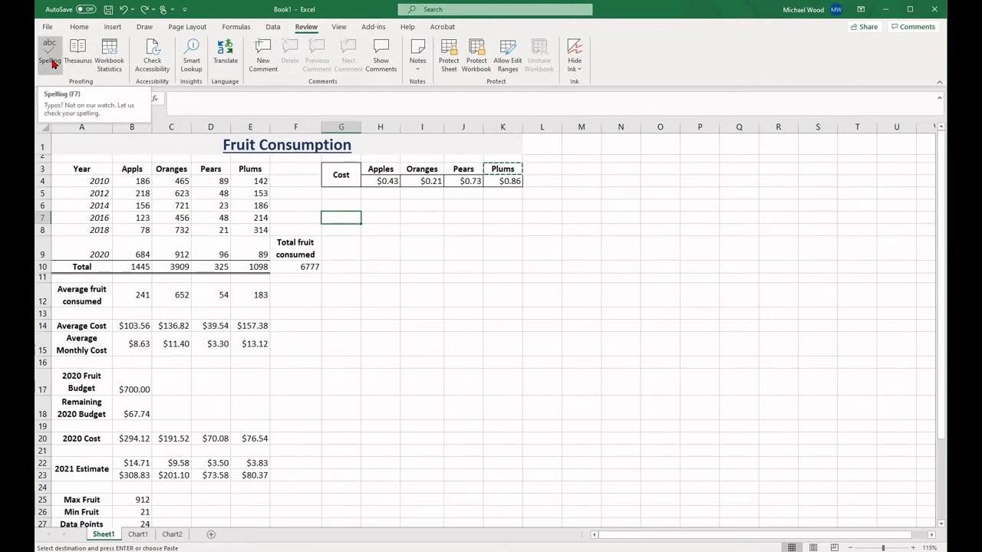
left_click(53, 64)
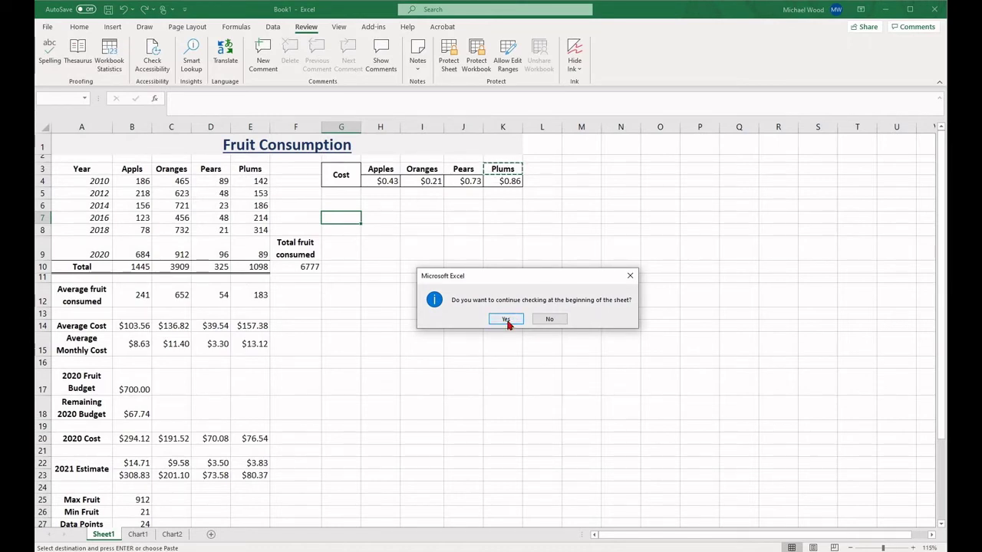
left_click(505, 321)
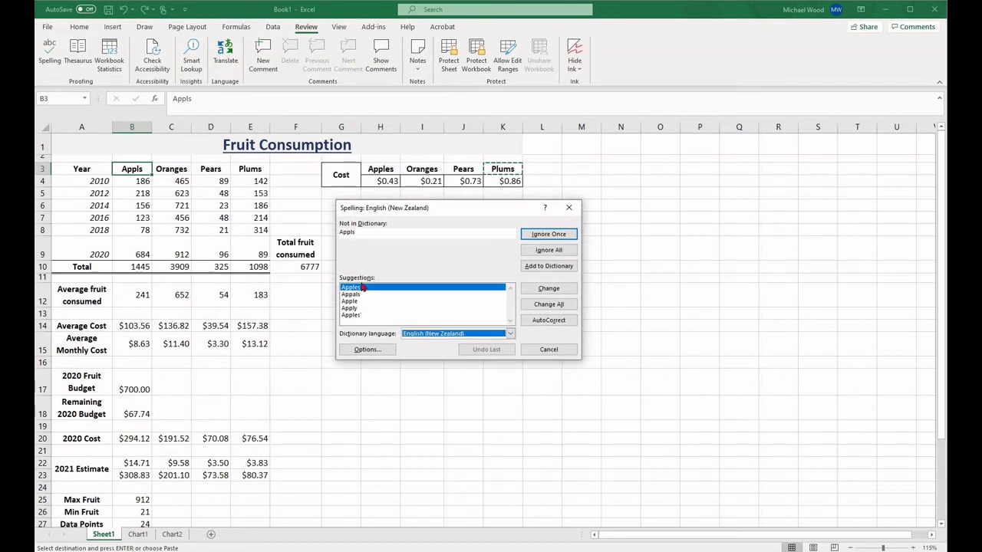
left_click(542, 296)
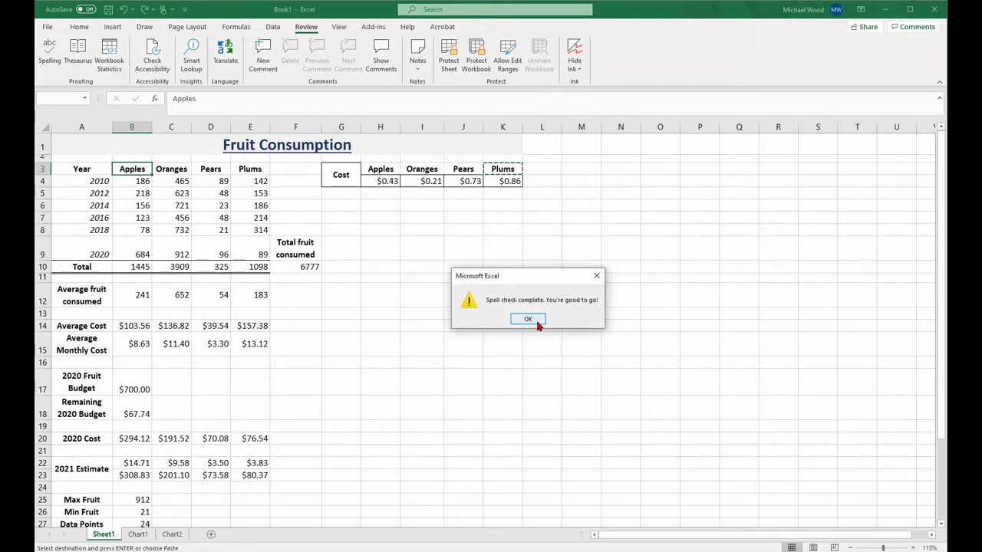
key("Return")
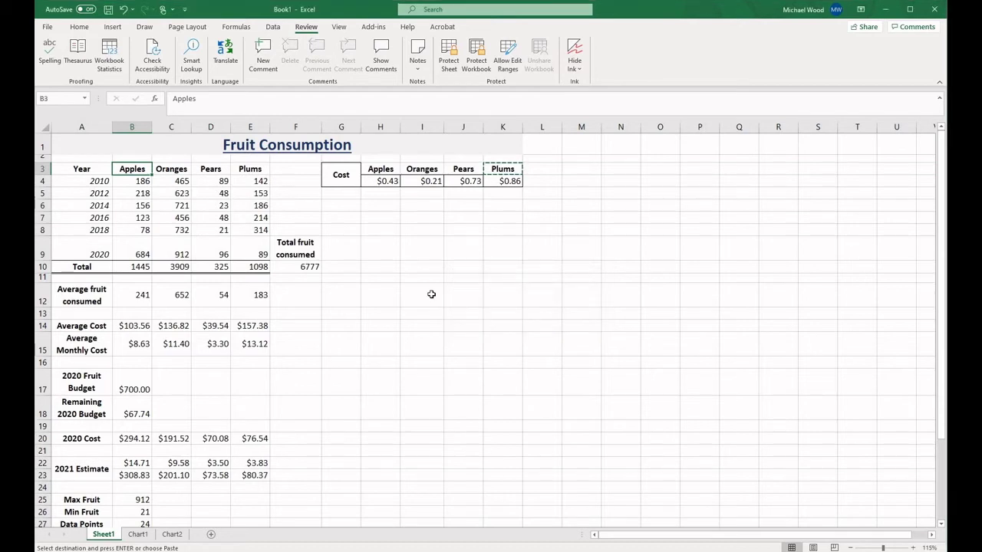
left_click(431, 295)
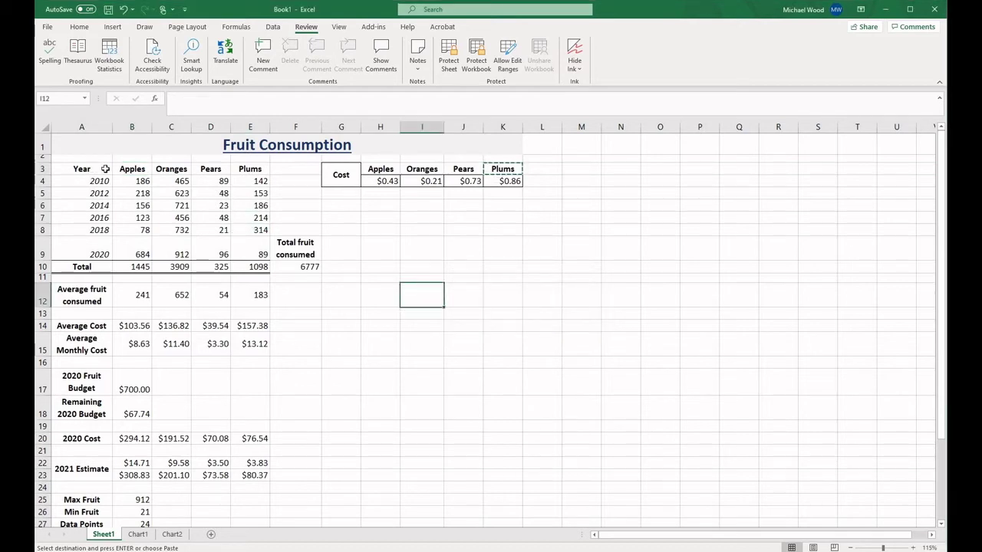
left_click(79, 26)
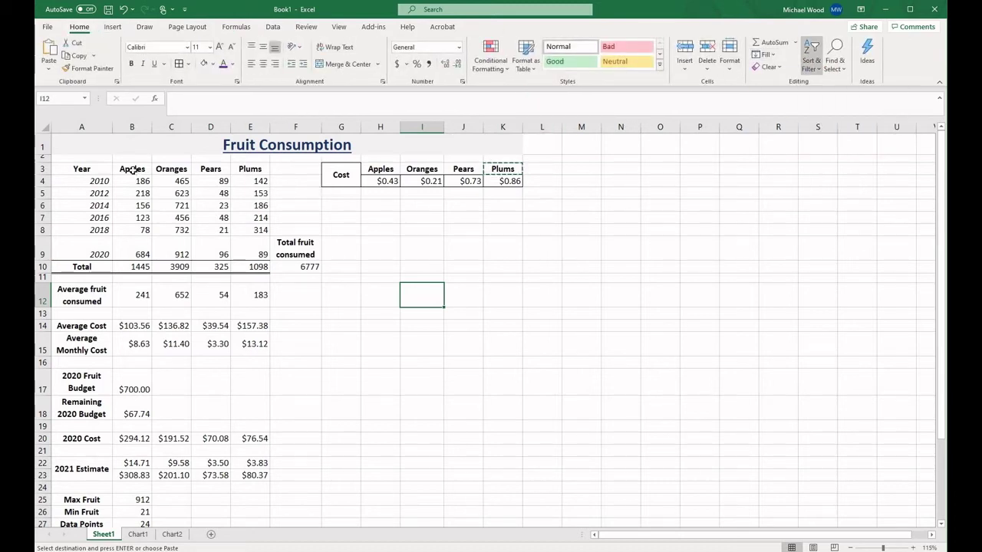
Sort B3:E8 by Apples ascending, then descending from 218 down to 78.
left_click_drag(131, 170, 253, 231)
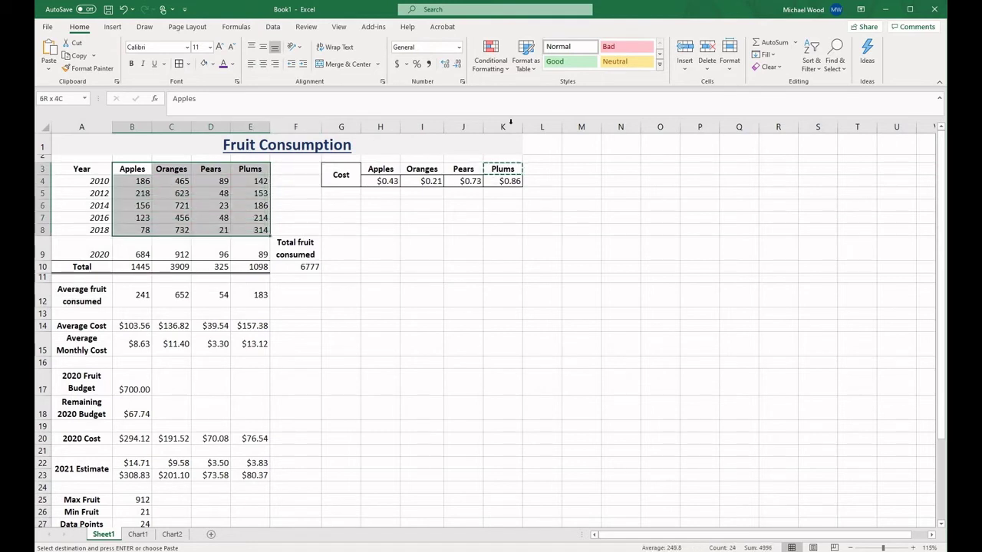
left_click(810, 73)
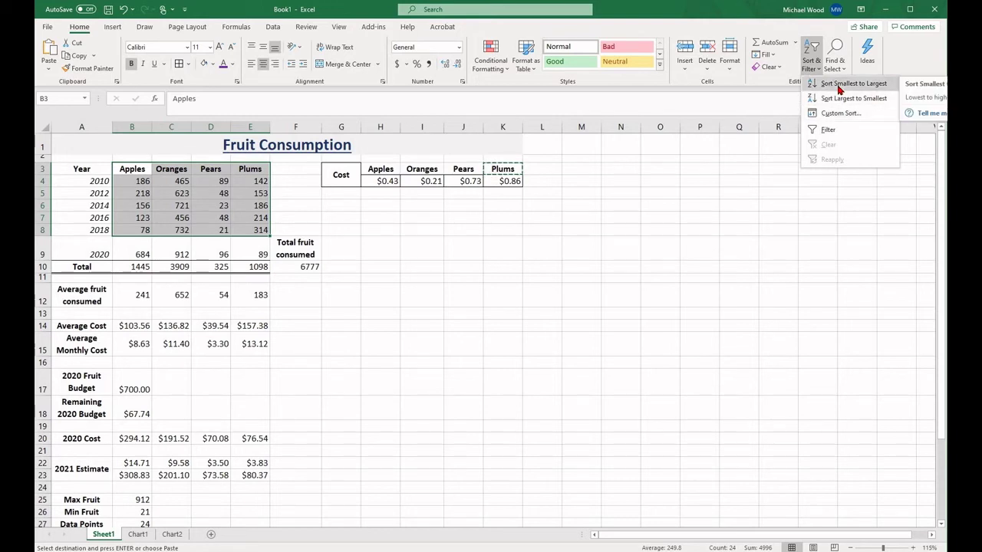
left_click(839, 83)
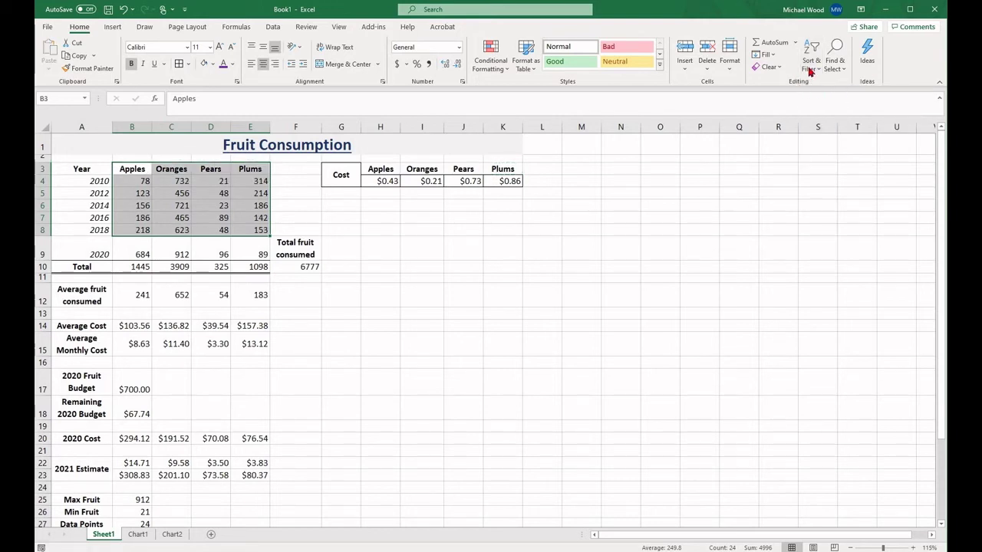
left_click(810, 67)
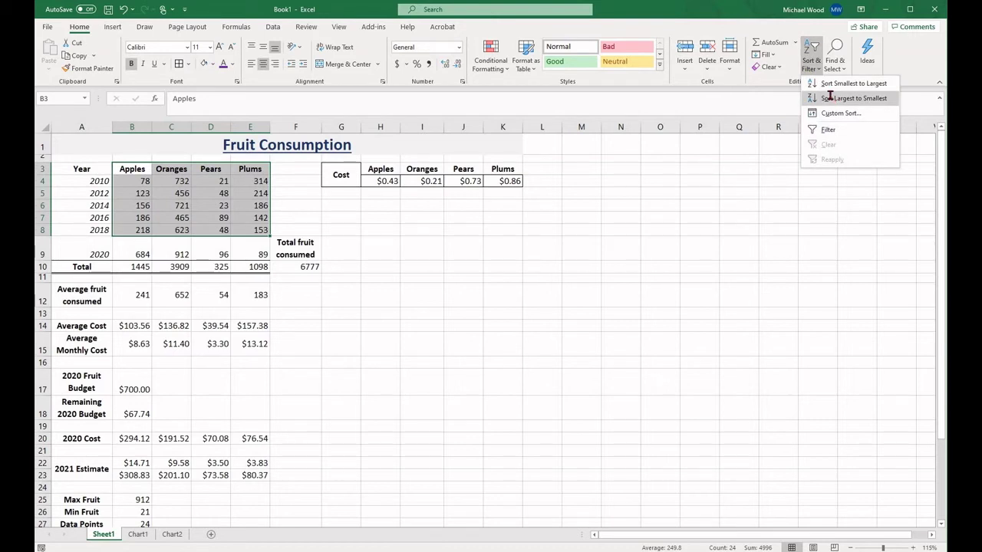
left_click(830, 96)
Open the Custom Sort dialog and cancel it without changes.
left_click(814, 71)
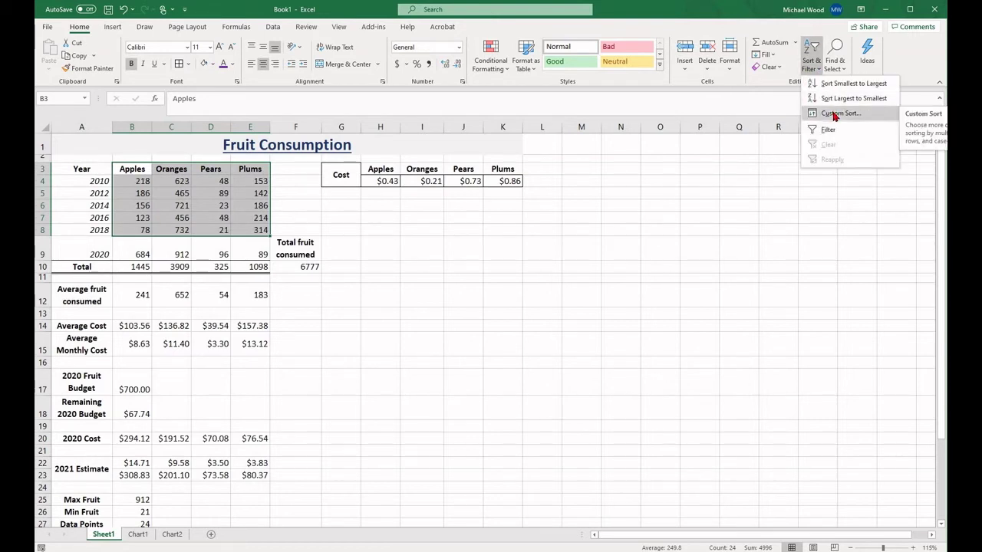
left_click(834, 115)
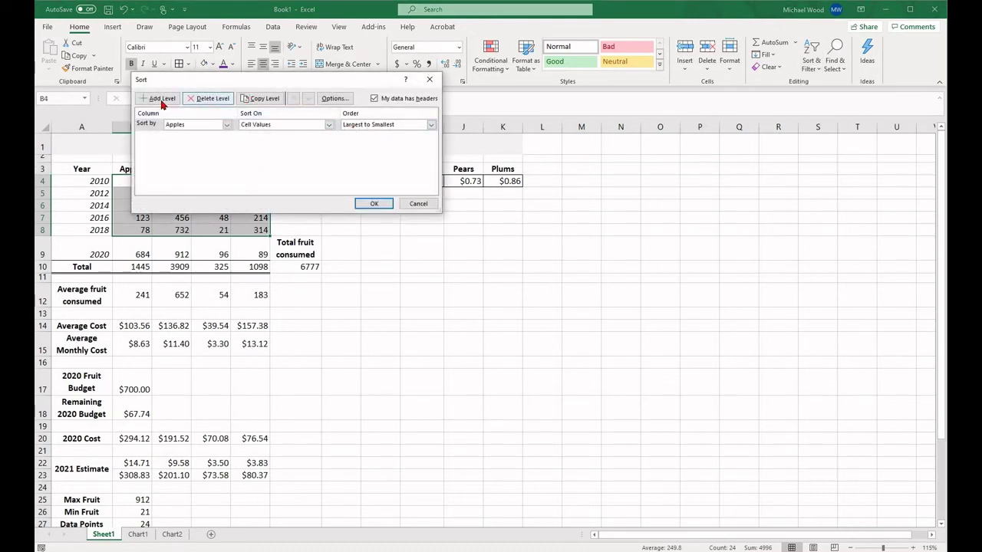
left_click(416, 204)
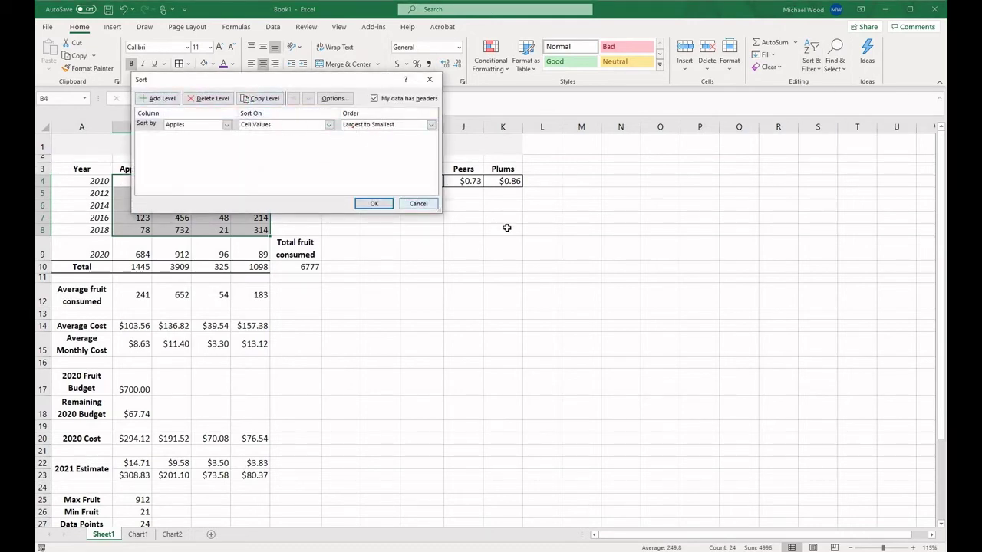
left_click(504, 228)
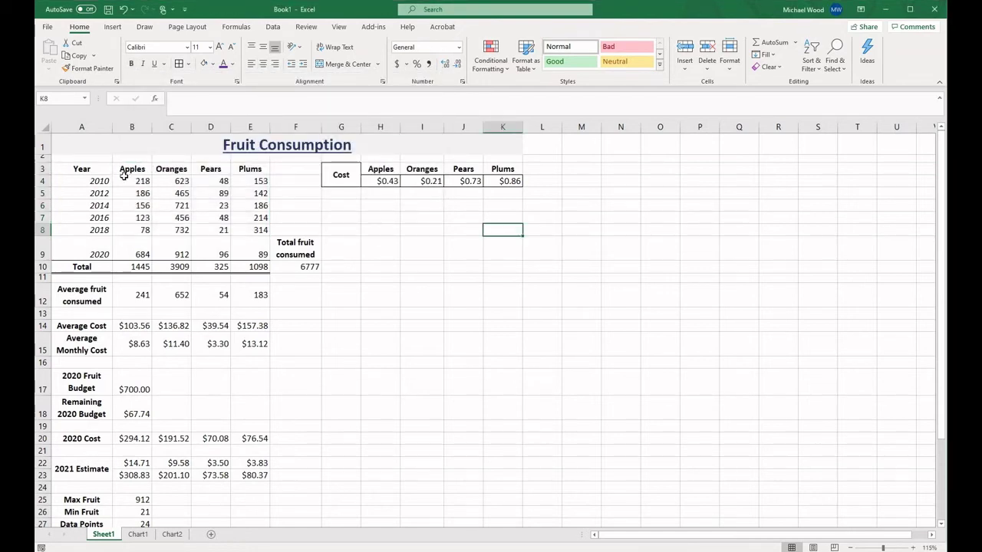
Undo the descending sort and custom-sort the whole table including Year by Apples.
key("ctrl+z")
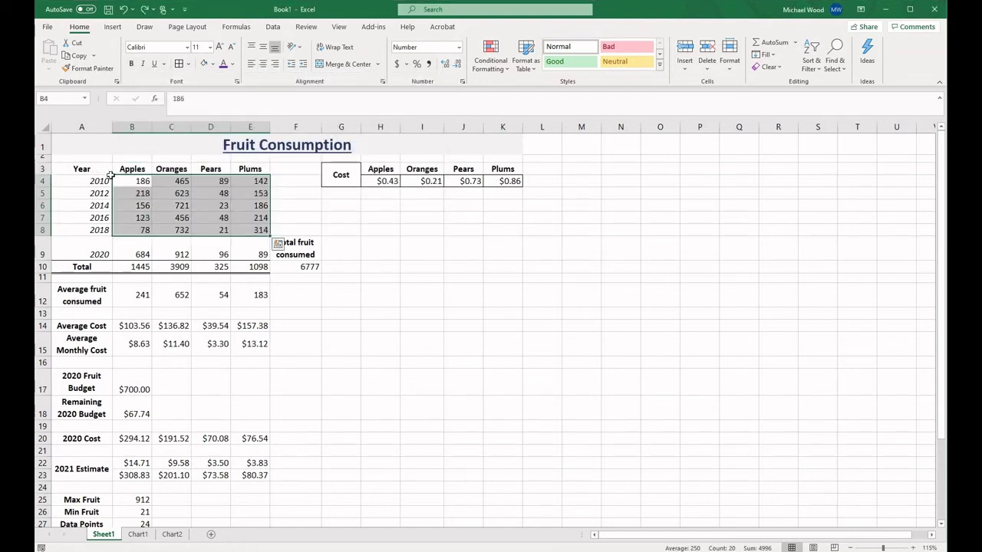
left_click_drag(81, 169, 243, 227)
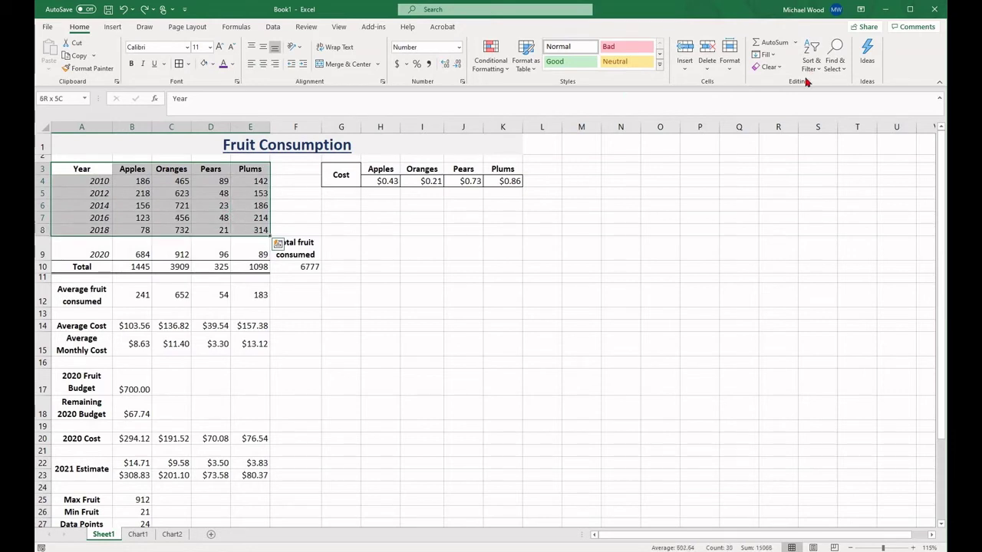
left_click(811, 60)
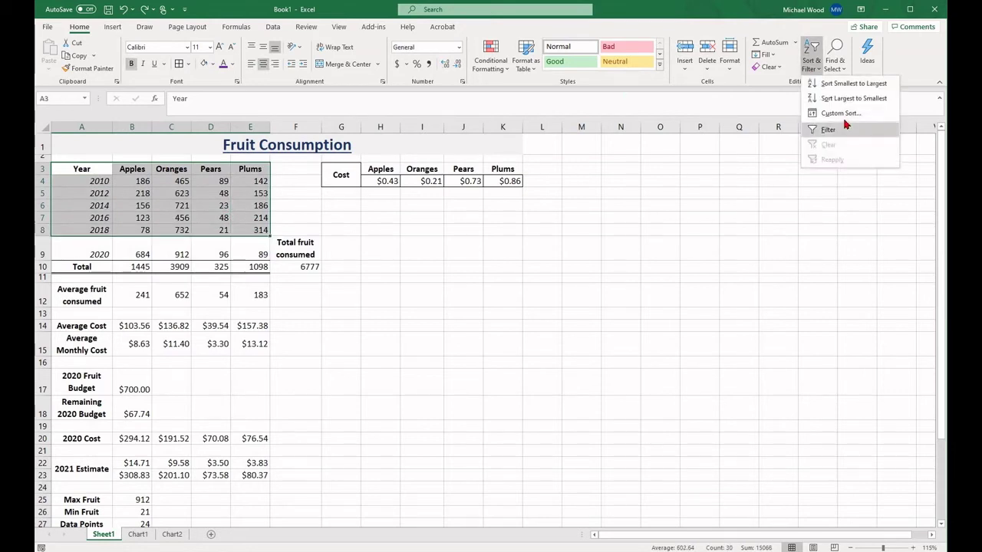
left_click(842, 113)
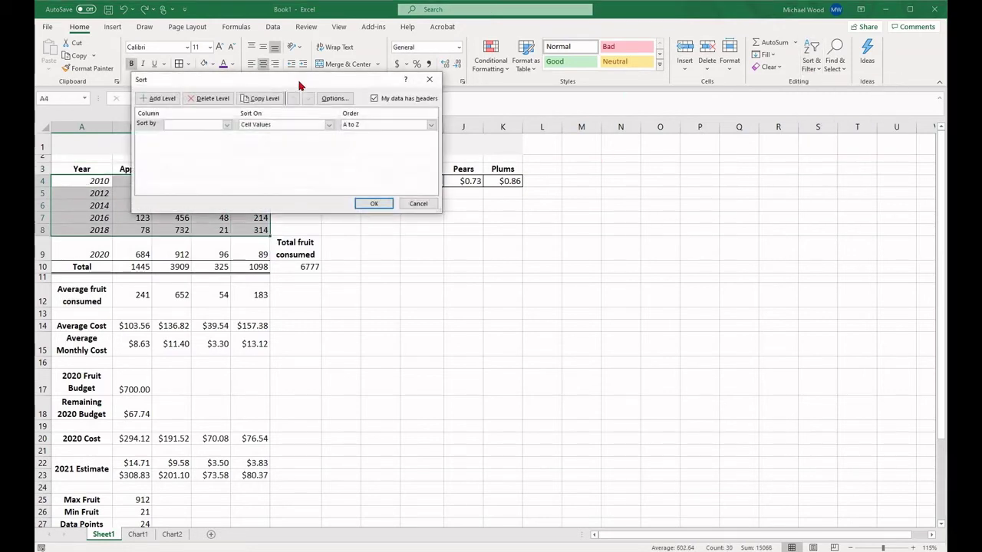
left_click(350, 144)
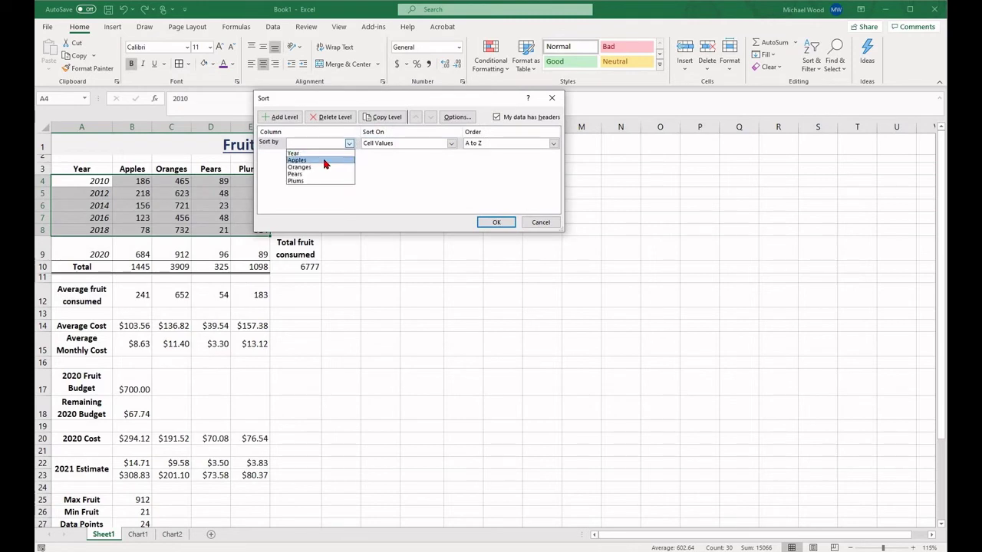
left_click(323, 161)
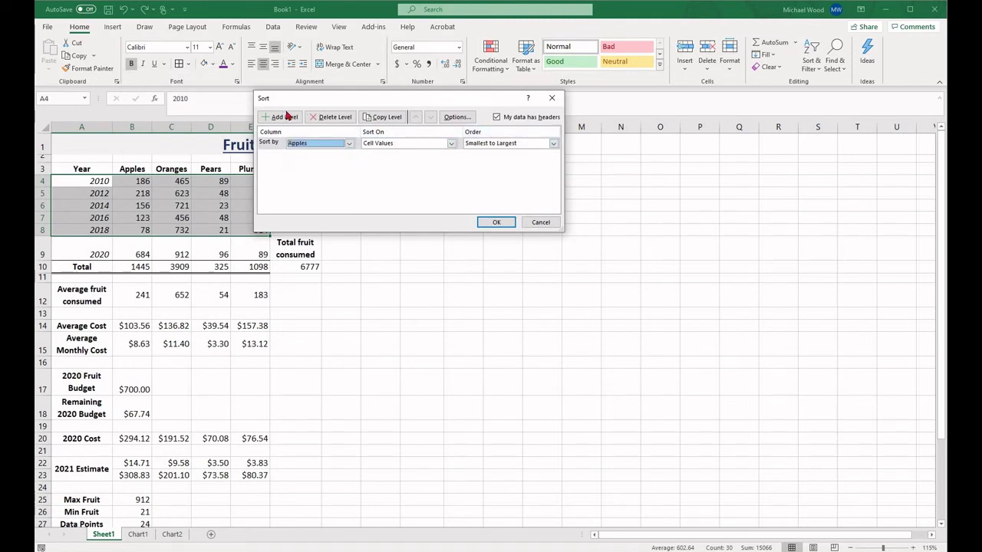
Add Oranges as a second sort level and apply the two-level sort.
left_click(288, 116)
left_click(349, 155)
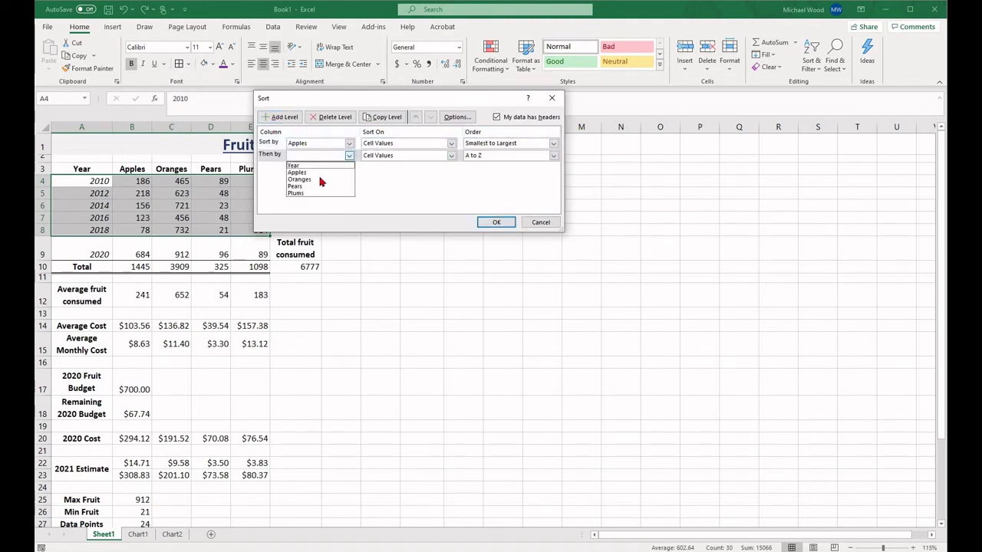
left_click(321, 180)
left_click(553, 156)
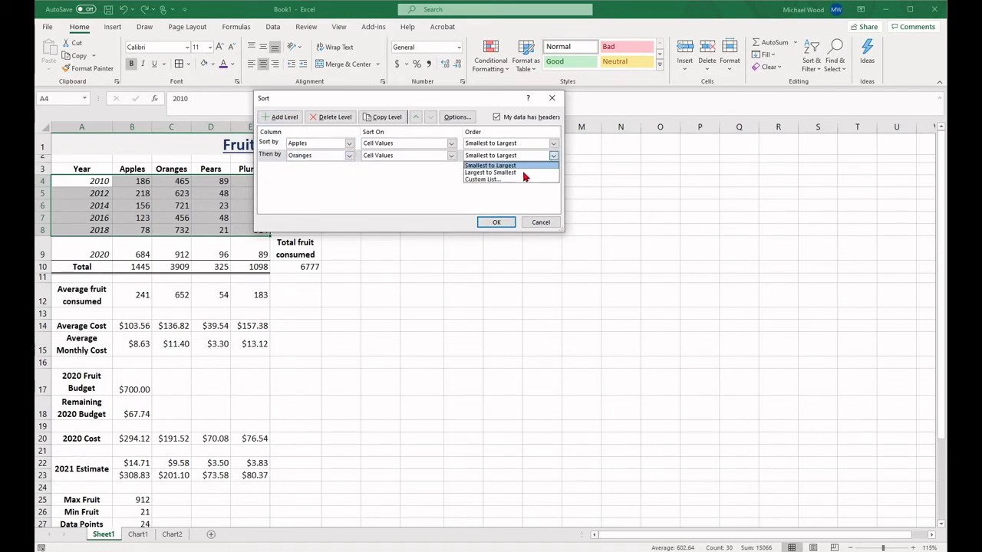
left_click(497, 223)
left_click(497, 223)
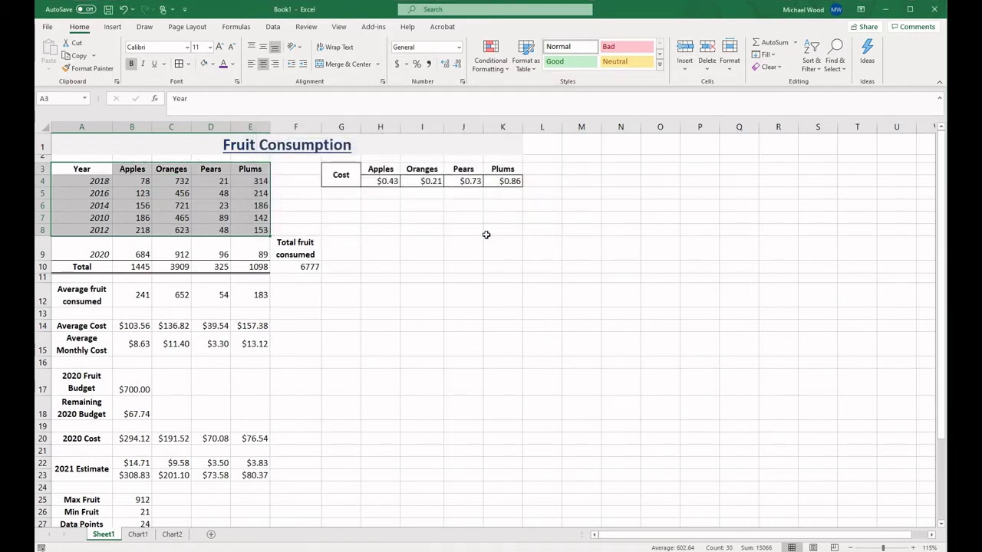
Undo the sort twice so the years return to the original 2010–2018 order.
left_click(486, 236)
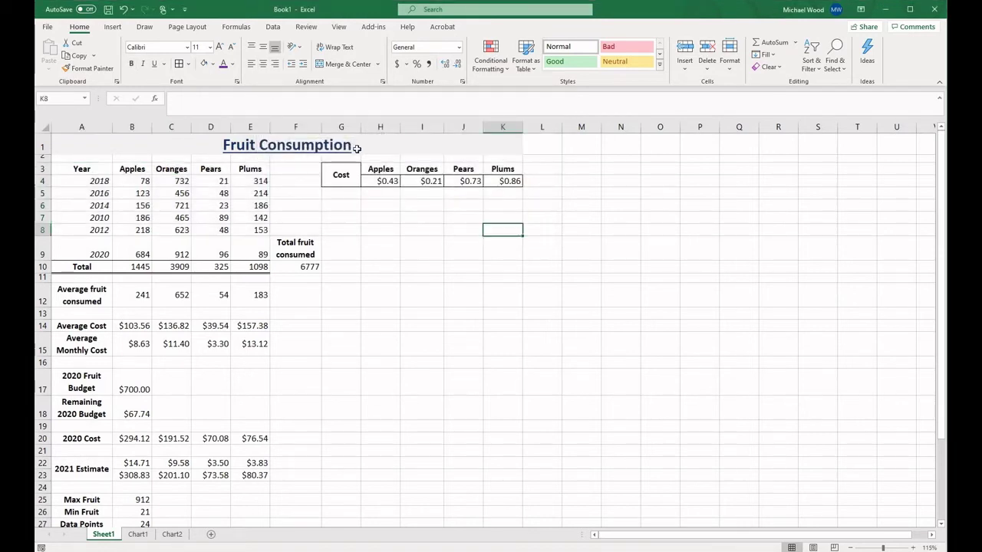
left_click(124, 9)
left_click(124, 9)
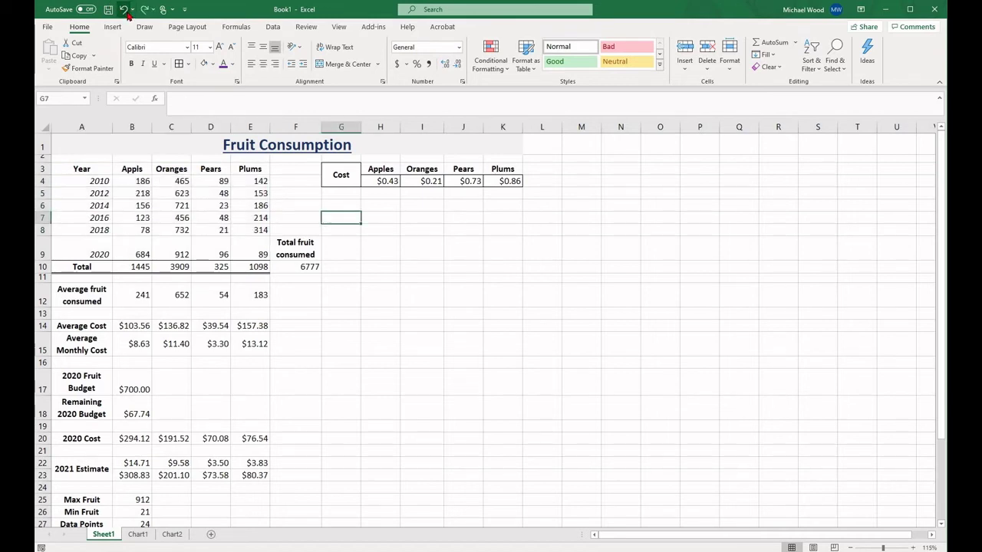
left_click(373, 242)
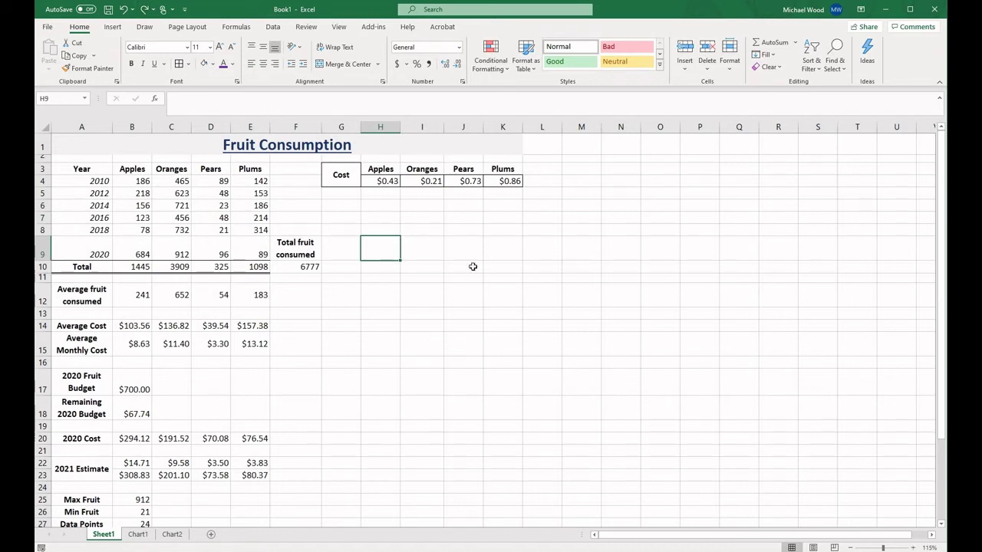
left_click(44, 254)
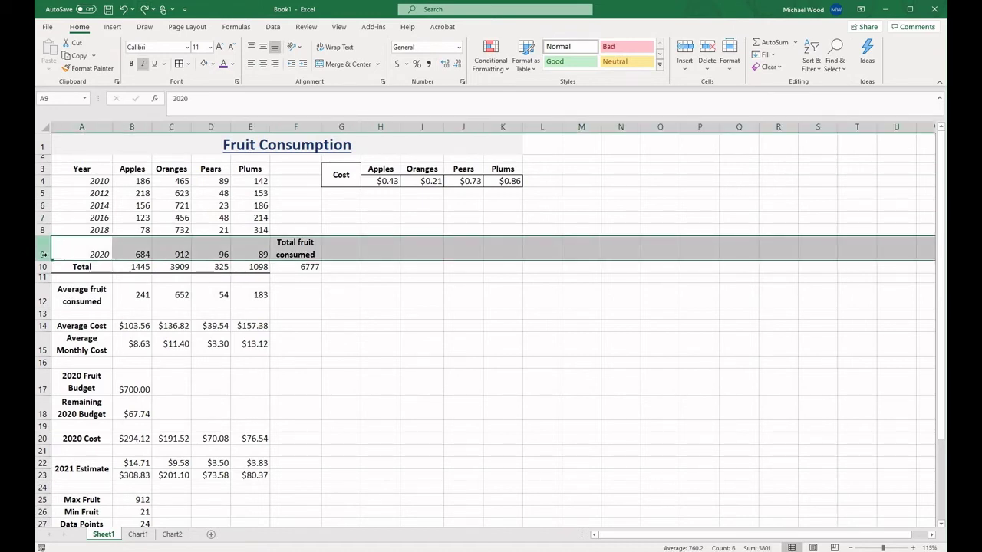
Insert a blank row above the 2012 row.
left_click(36, 181)
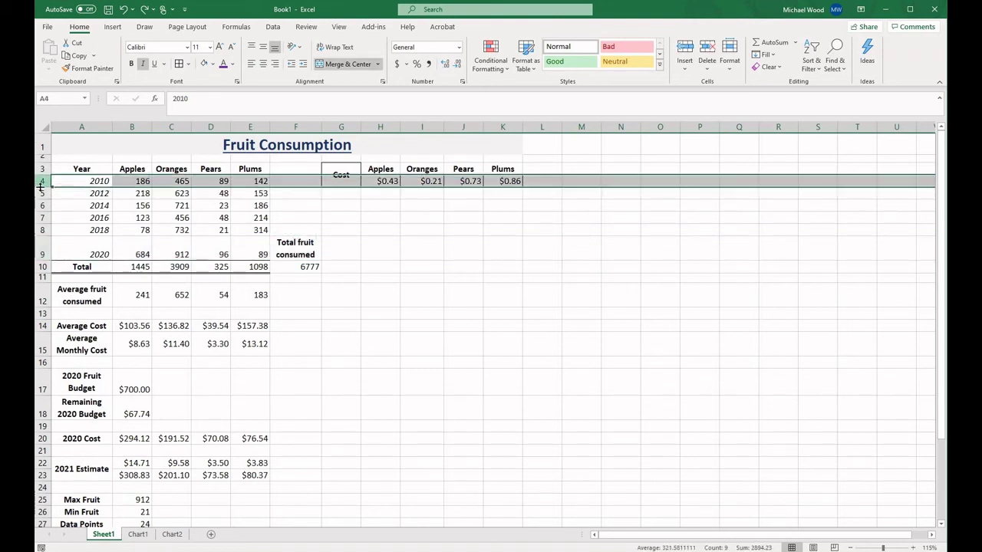
key("Down")
key("shift+space")
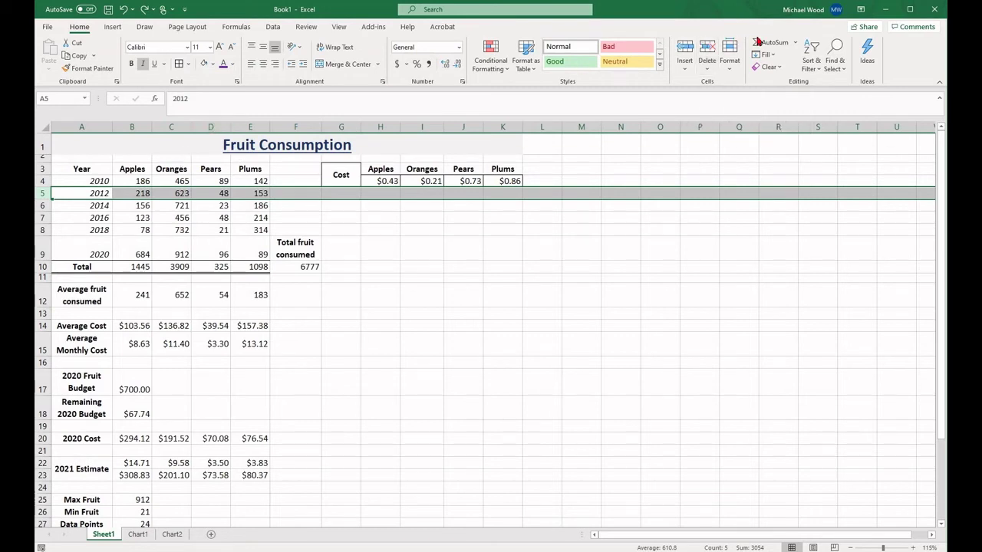
left_click(683, 52)
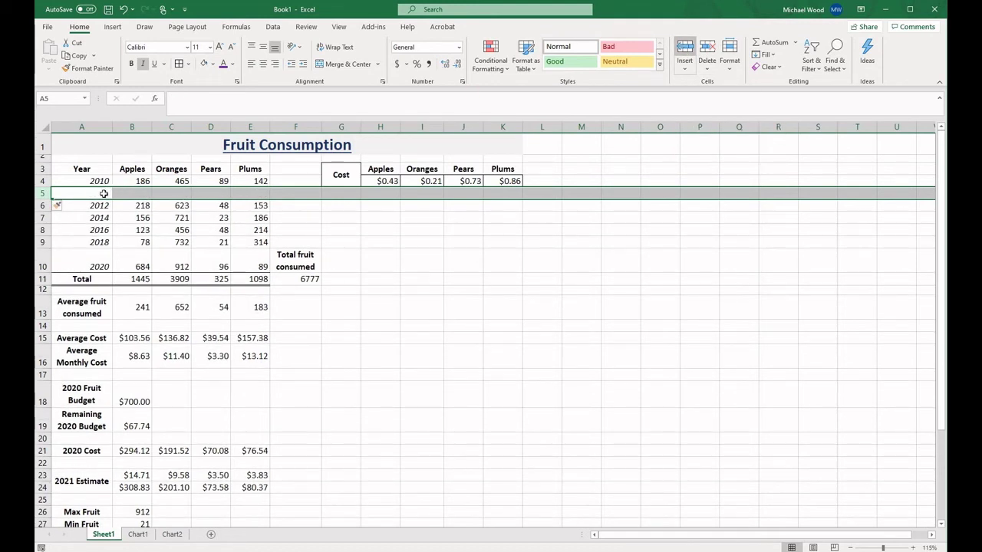
Fill the new row with year 2011 and values 145, 234, 132 and 189.
type("2011")
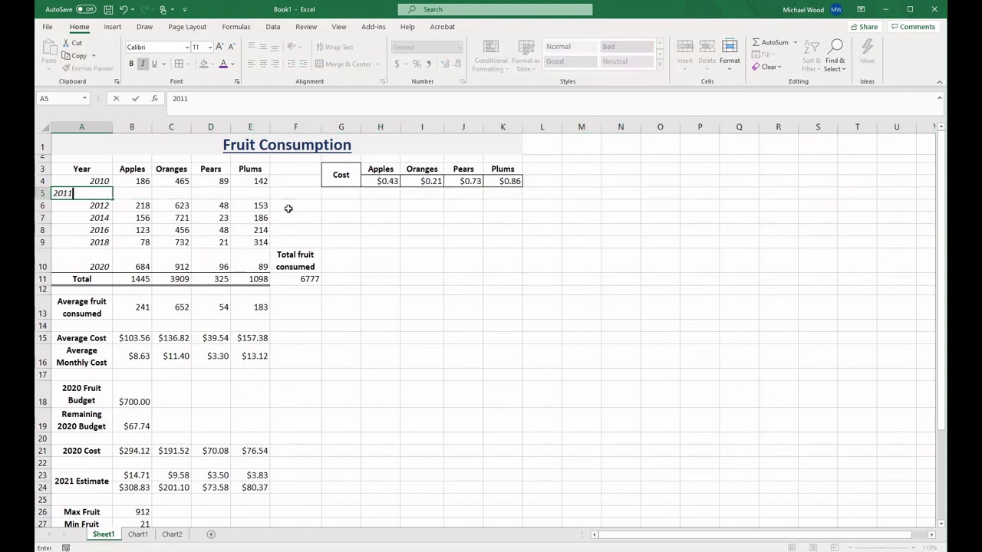
key("Tab")
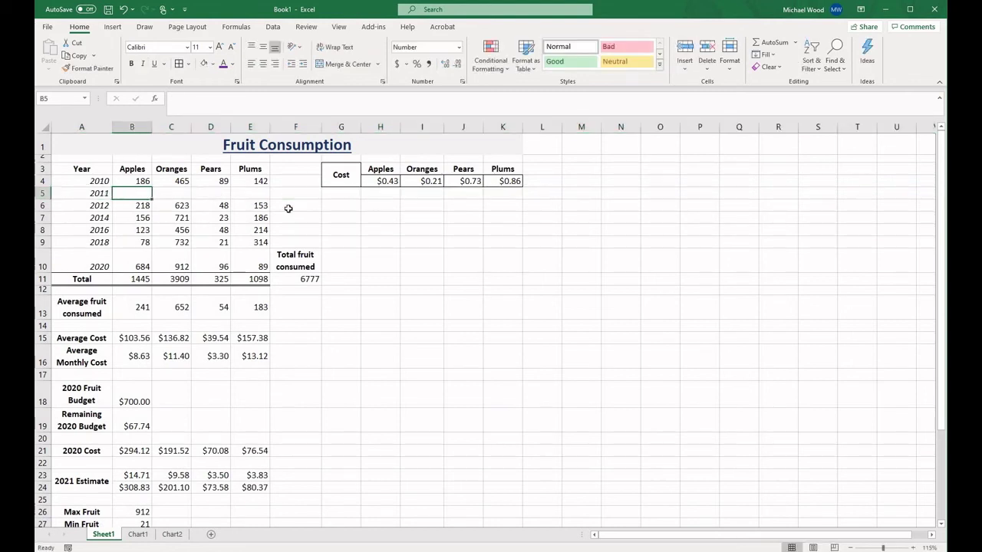
type("14")
key("Tab")
type("5")
key("Left")
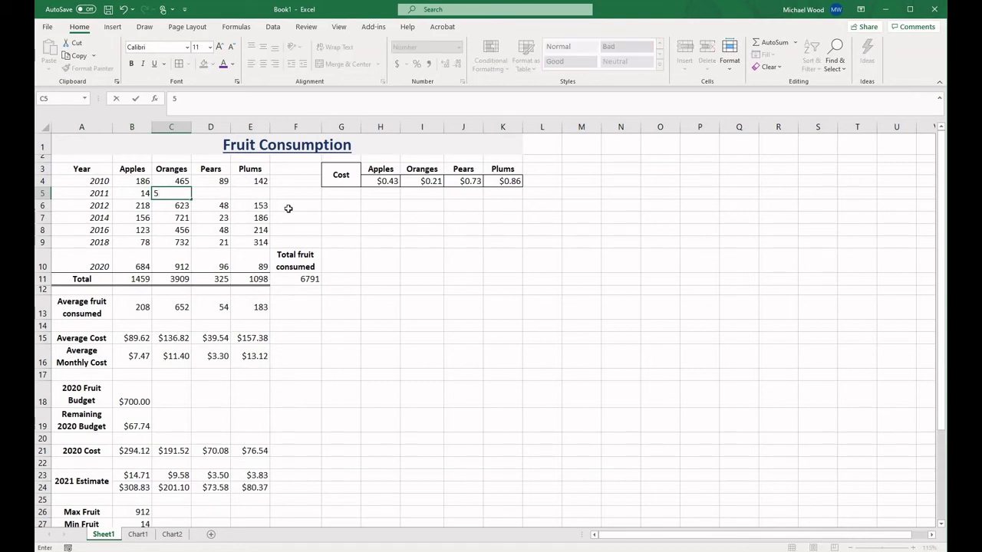
type("145")
key("Tab")
type("234")
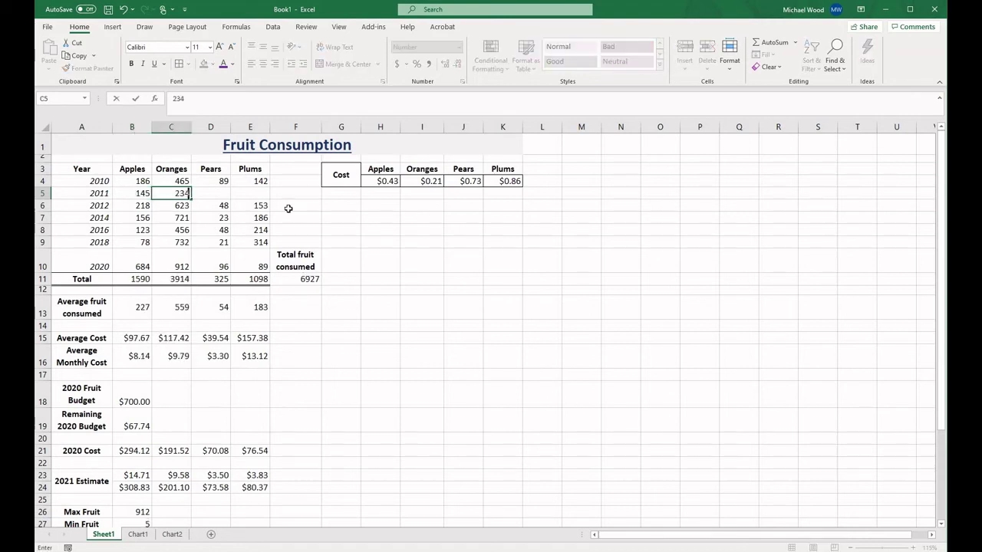
key("Tab")
type("132")
key("Tab")
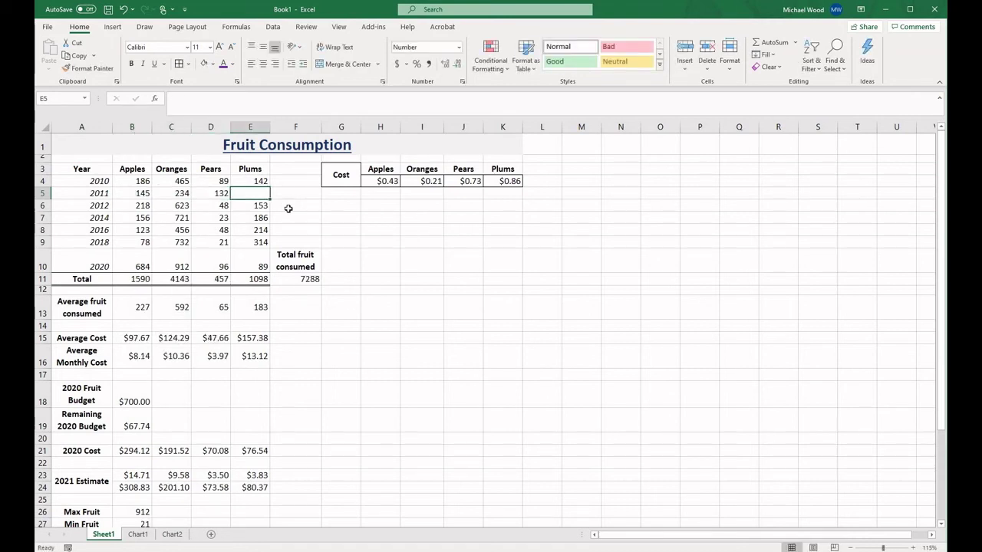
type("18")
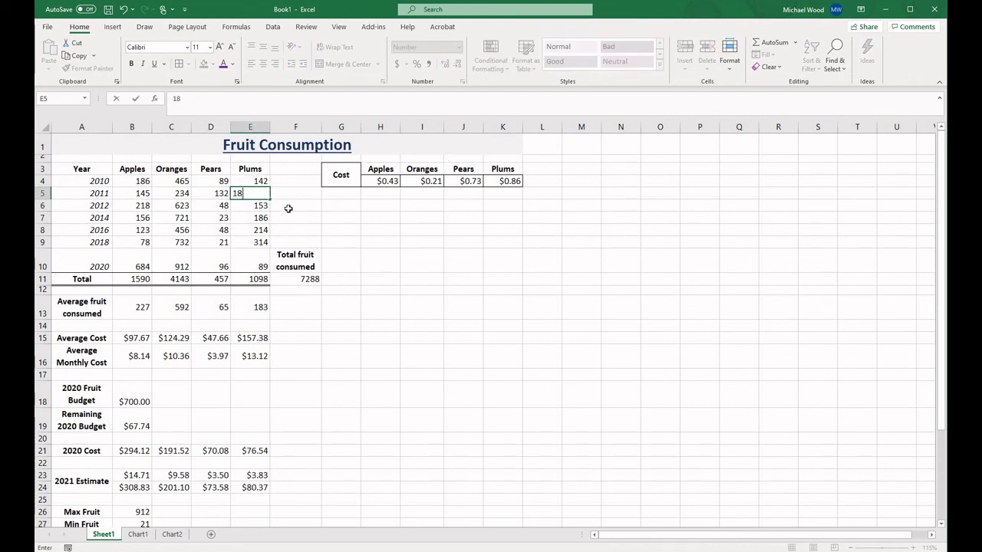
type("9")
left_click(384, 243)
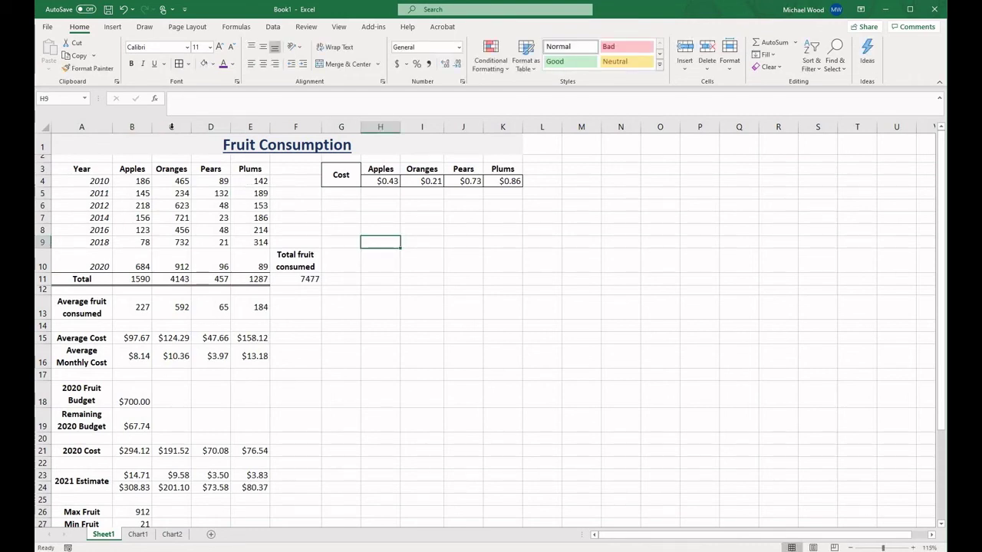
Insert a new column before Oranges and give it the header Pineapples.
left_click(171, 127)
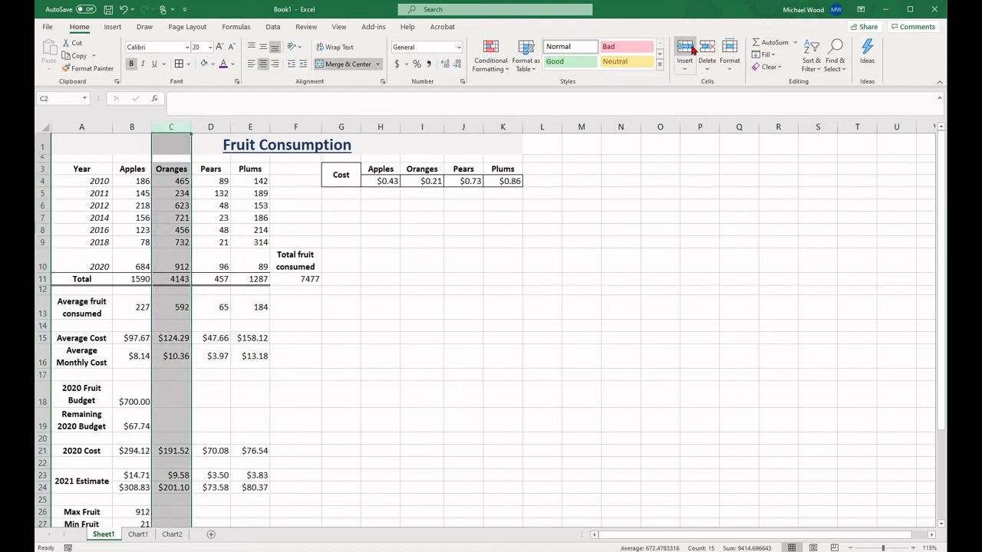
left_click(690, 49)
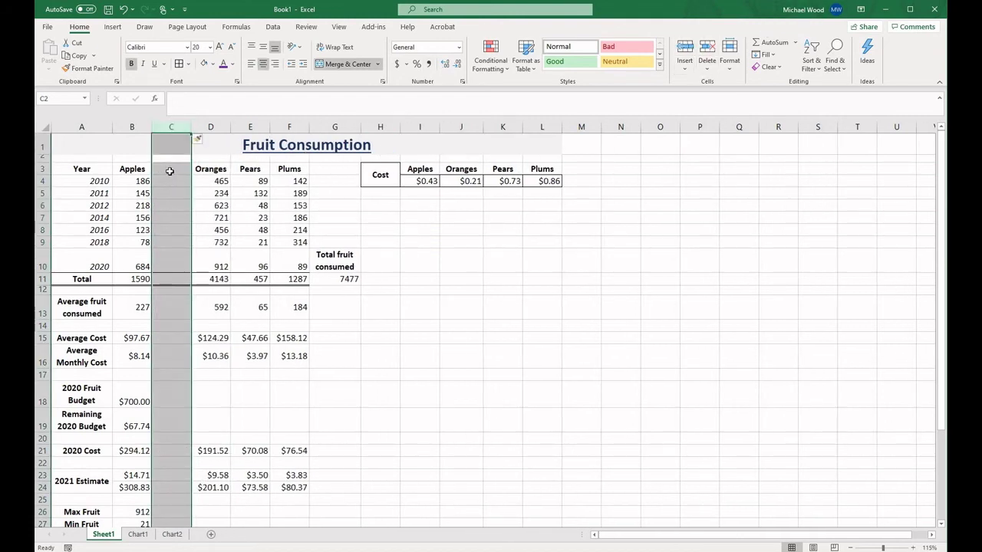
key("Down")
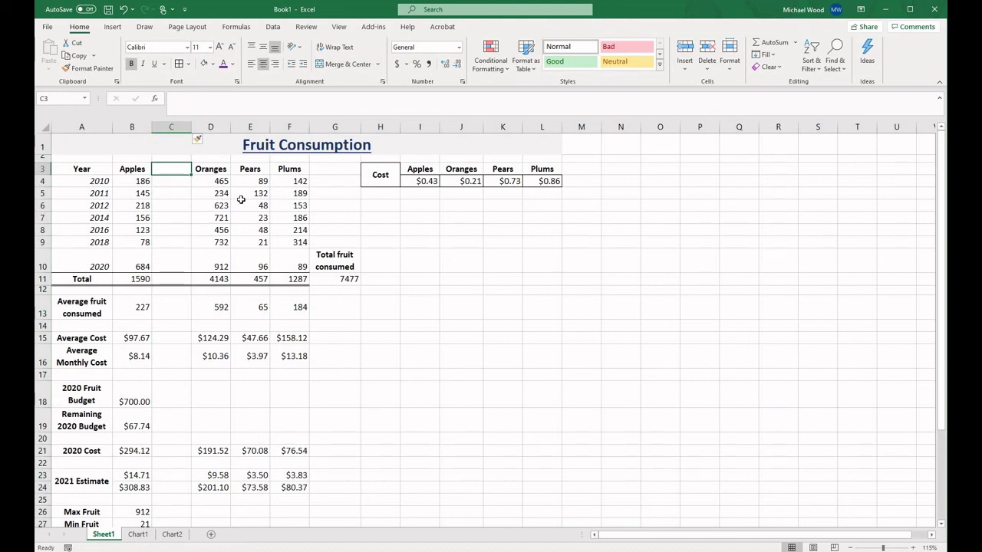
type("Pine")
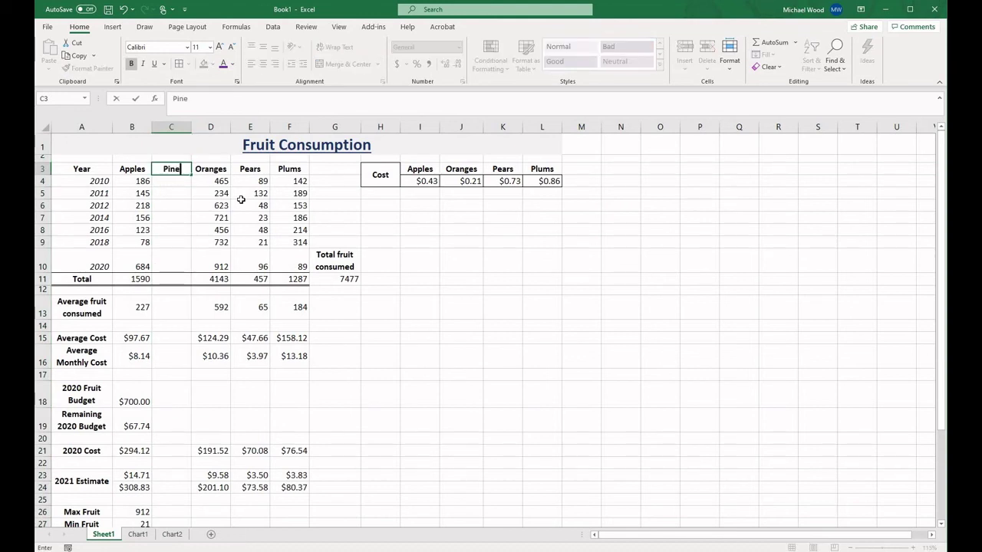
type("apple")
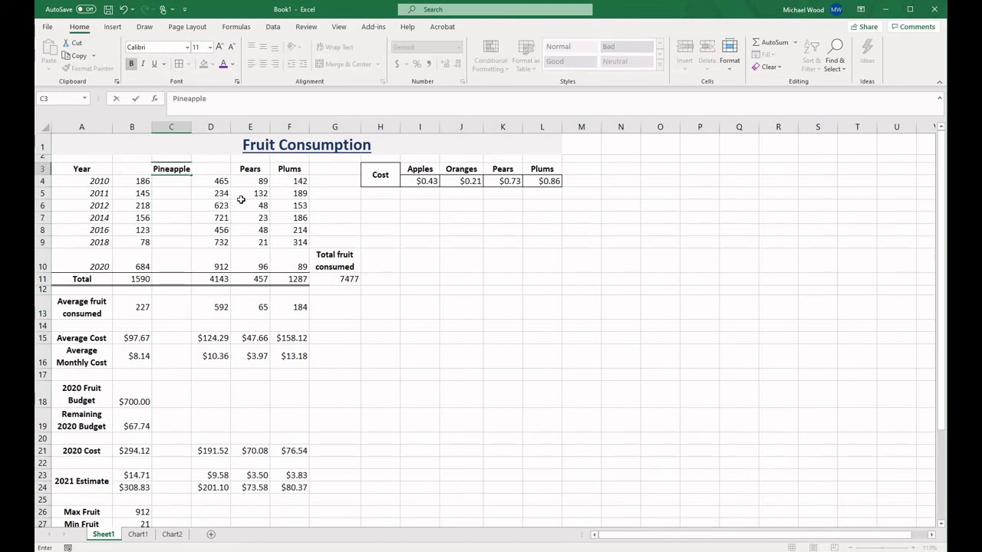
type("s")
key("Return")
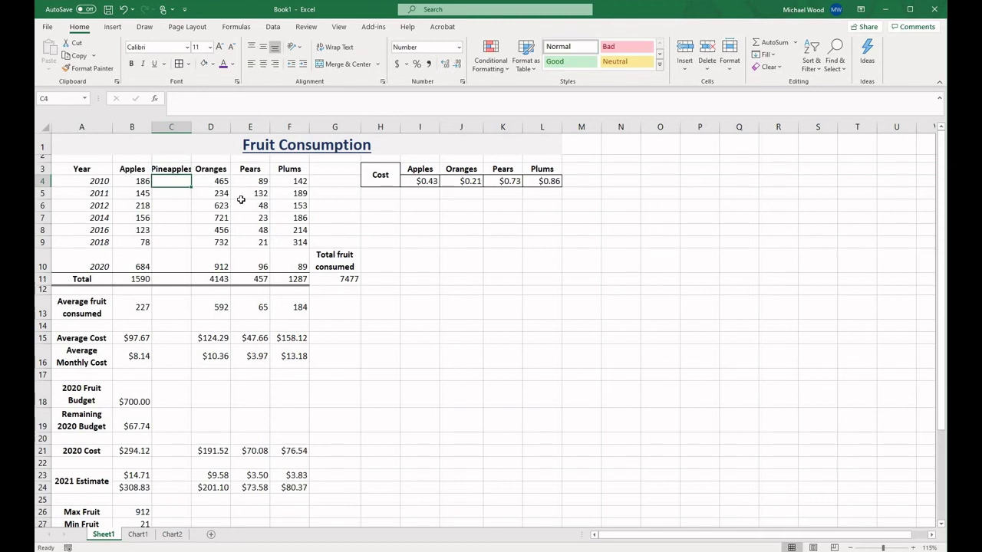
Enter 145, 265, 786, 321, 123 and 98 down the Pineapples column.
type("145")
key("Return")
type("265")
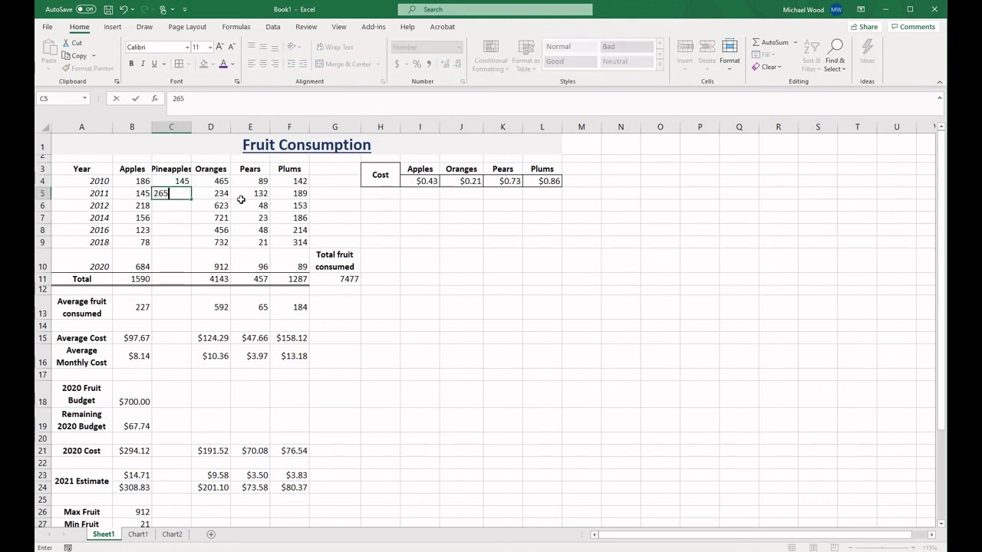
key("Return")
type("786")
key("Return")
type("321")
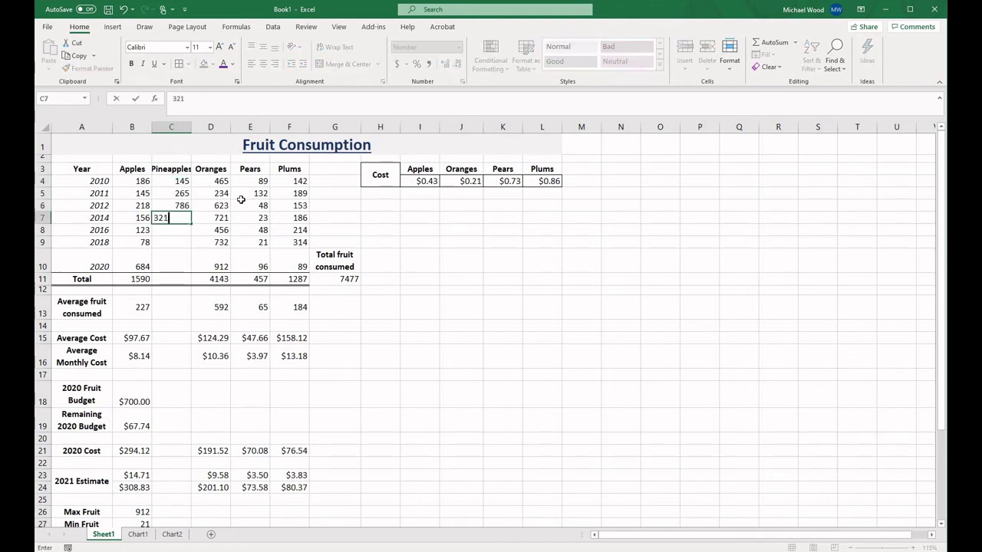
key("Return")
type("123")
key("Return")
type("98")
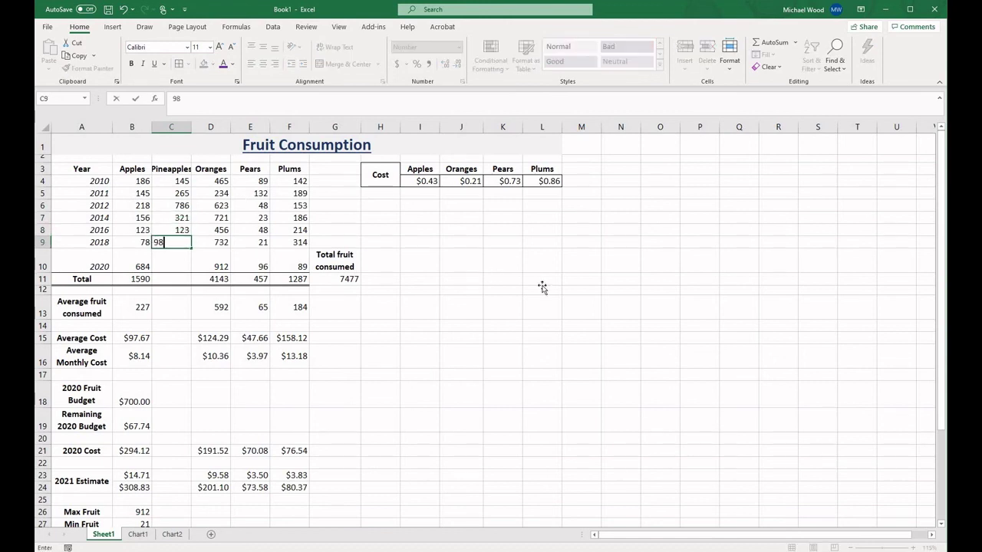
left_click(541, 285)
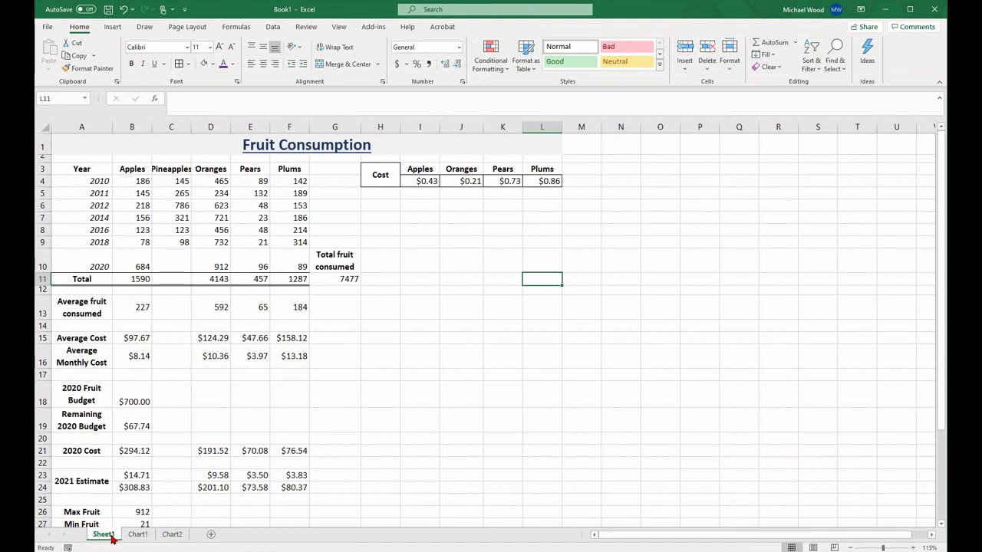
Add Sheet3 with 'This is a new sheet' in cell B2, then start renaming Sheet1.
left_click(211, 537)
left_click(210, 535)
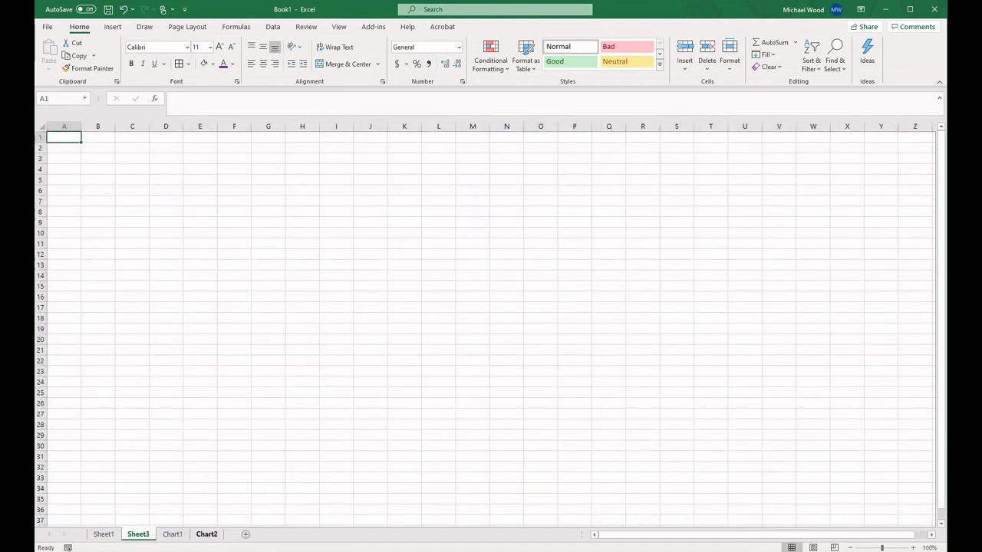
key("Down")
key("Right")
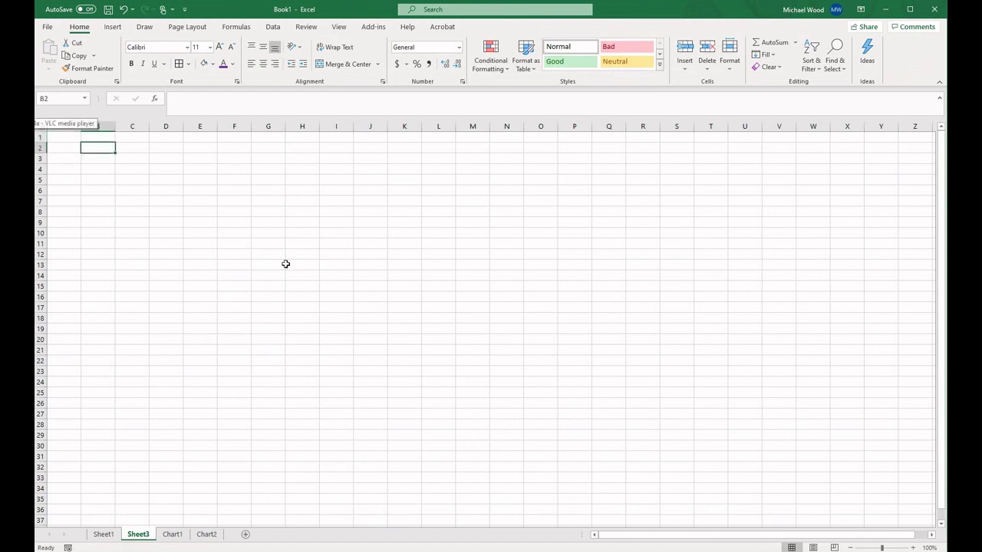
type("This is")
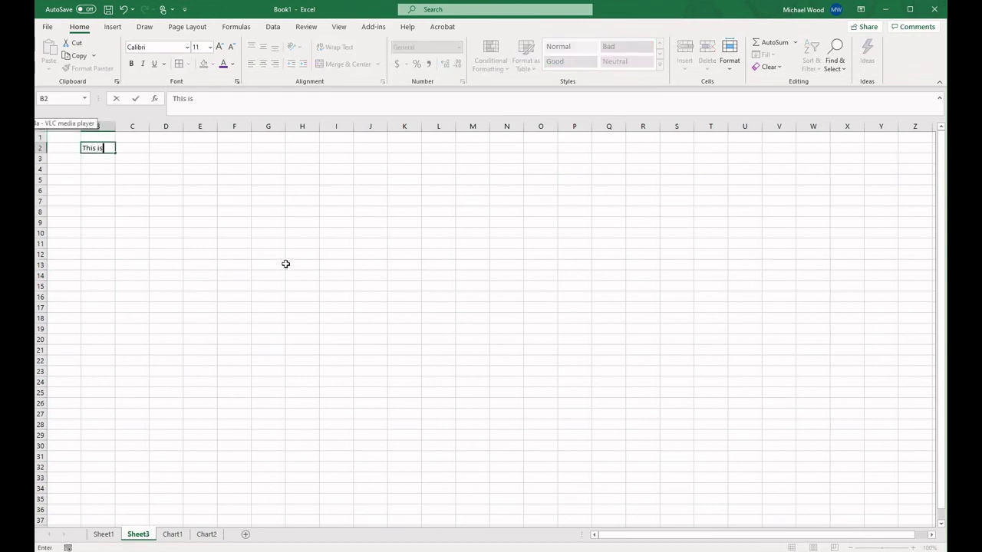
type(" a new sheet")
left_click(285, 263)
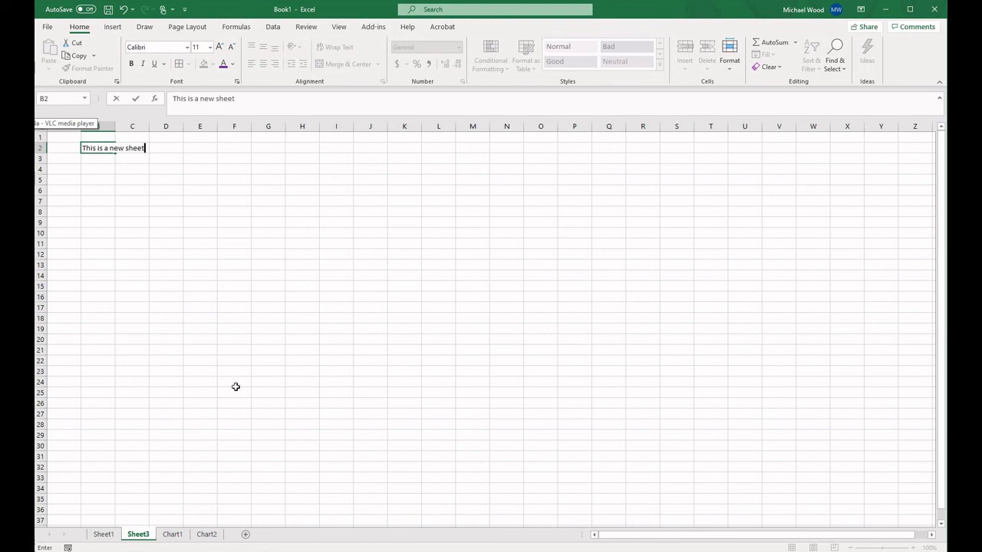
right_click(112, 540)
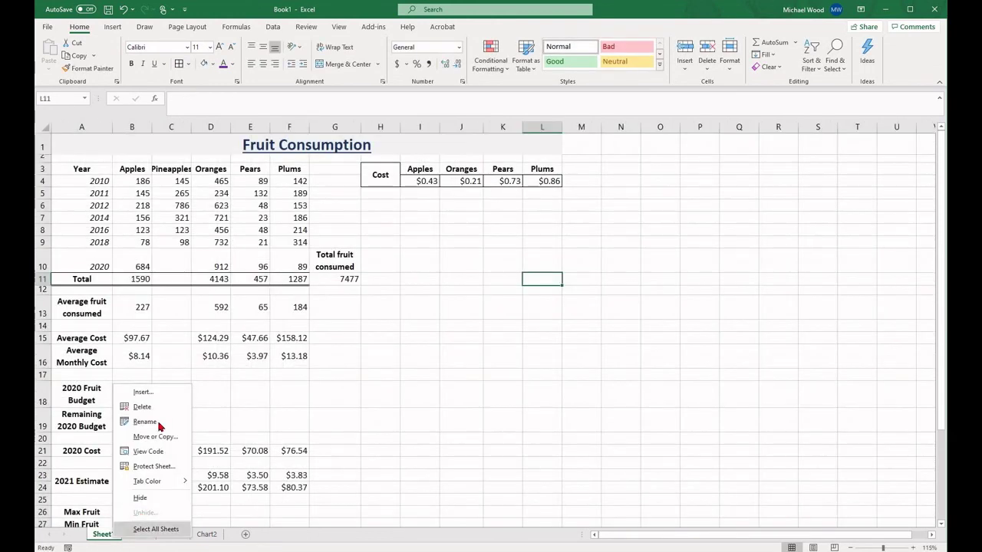
left_click(158, 422)
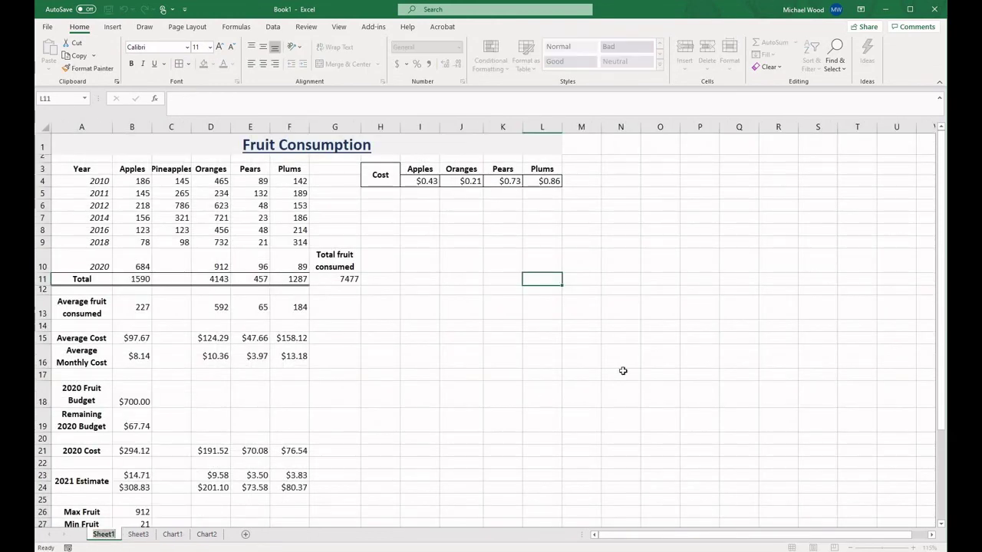